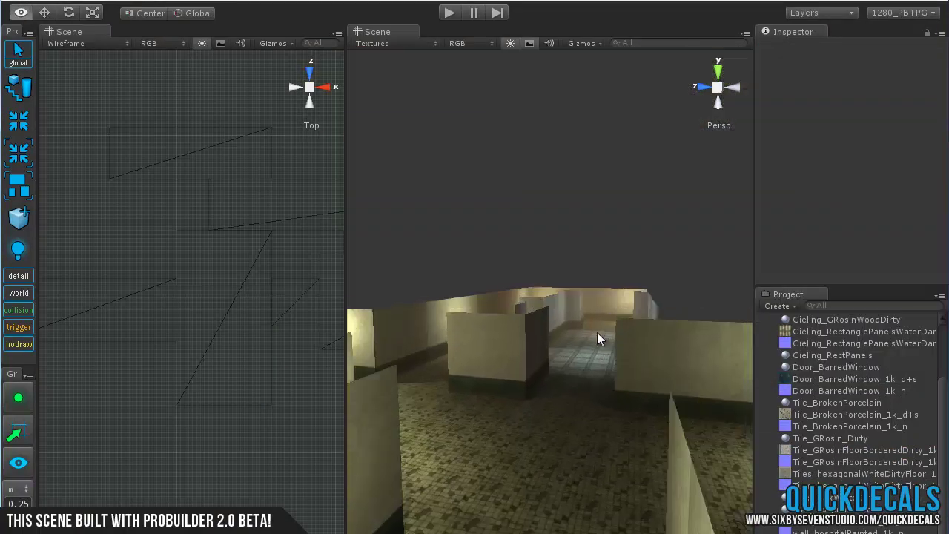
alt+drag(598, 338, 552, 428)
scroll(541, 422, down, 3)
middle_drag(541, 422, 667, 322)
alt+drag(667, 321, 517, 332)
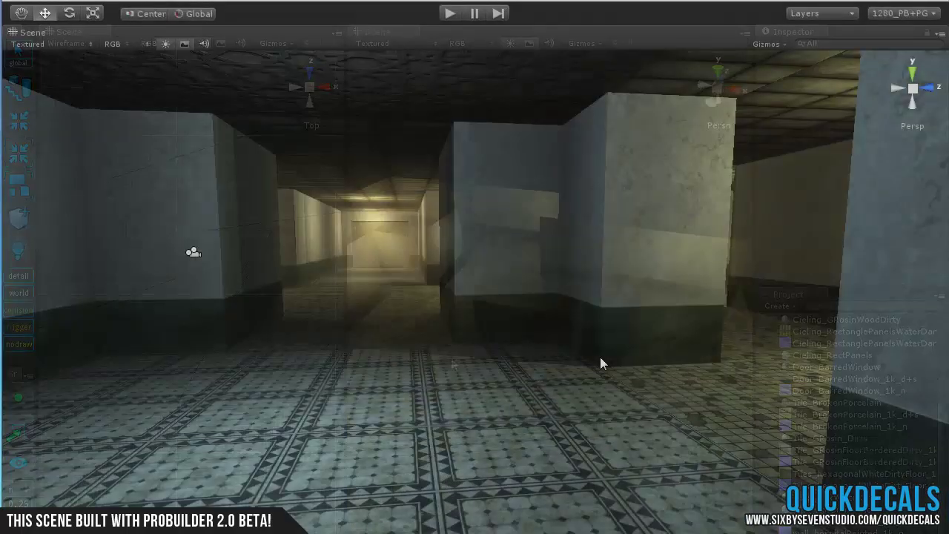
- Open the QuickDecals (v1.0) window and position it clear of the corridor in the scene view
click(265, 1)
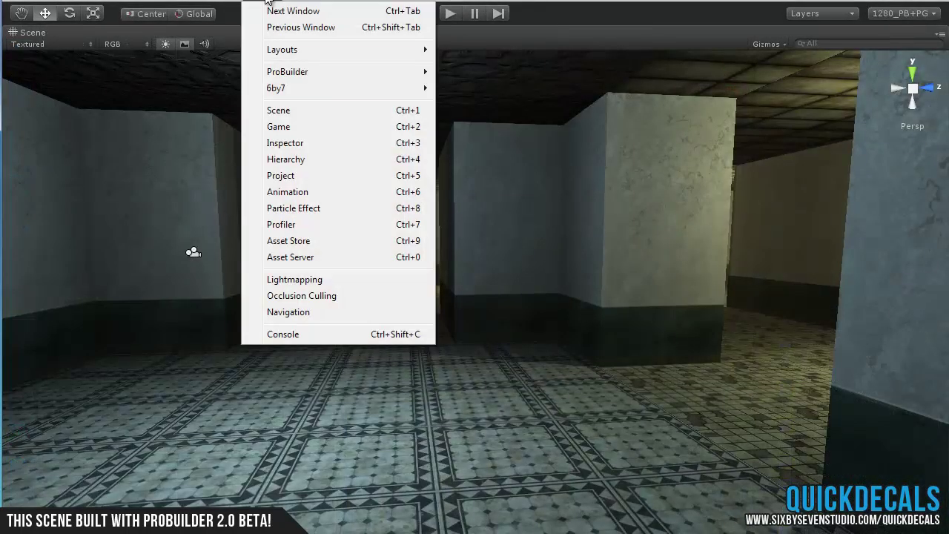
mouse_move(287, 86)
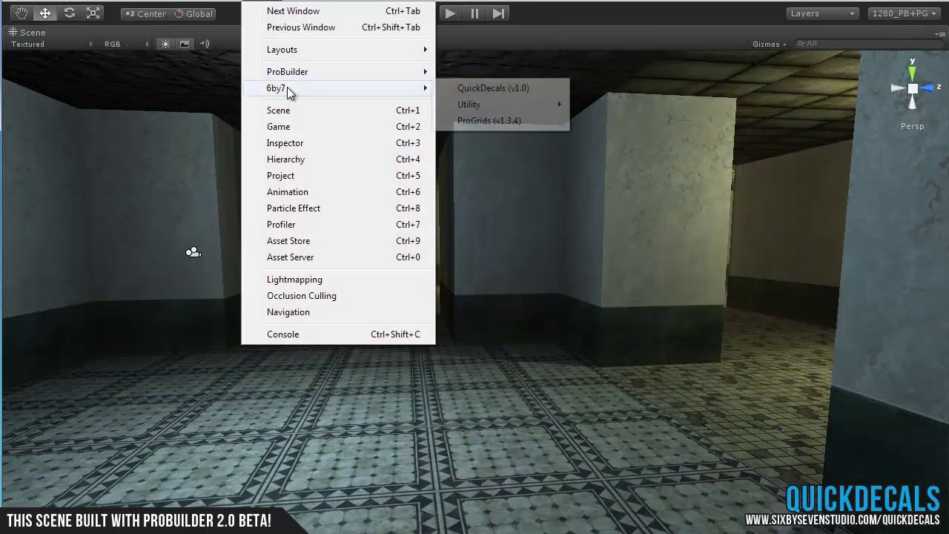
click(498, 88)
drag(159, 190, 704, 249)
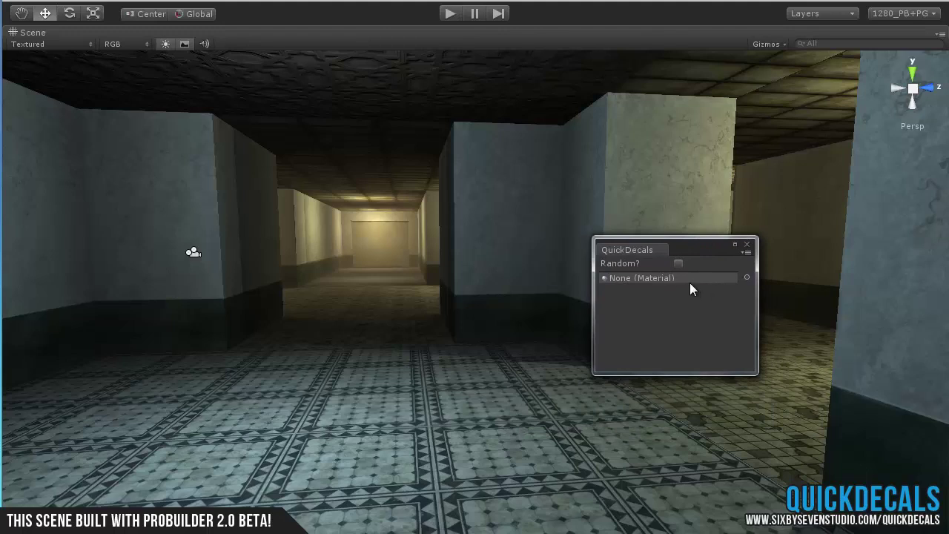
- Keep random decals turned off and assign Decal_Splatter_BloodSwipe as the decal material
click(677, 264)
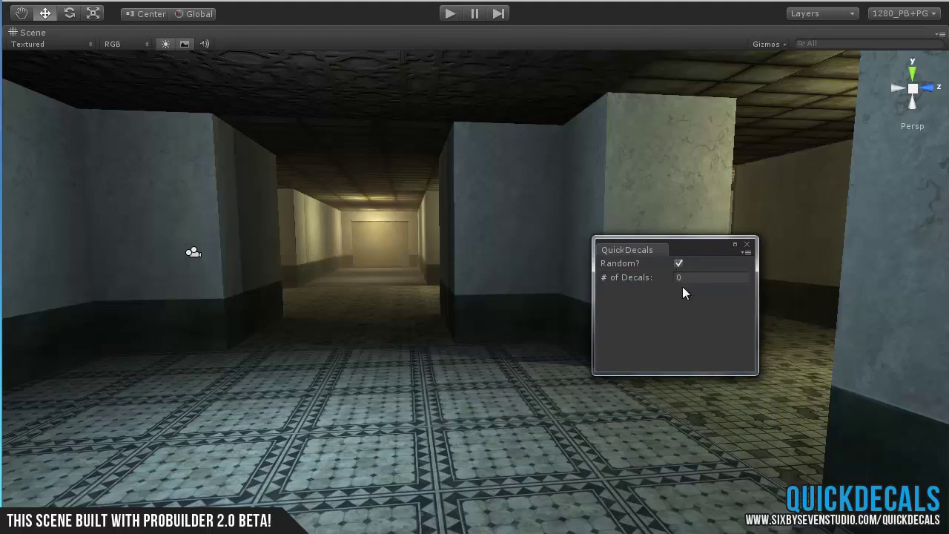
click(678, 265)
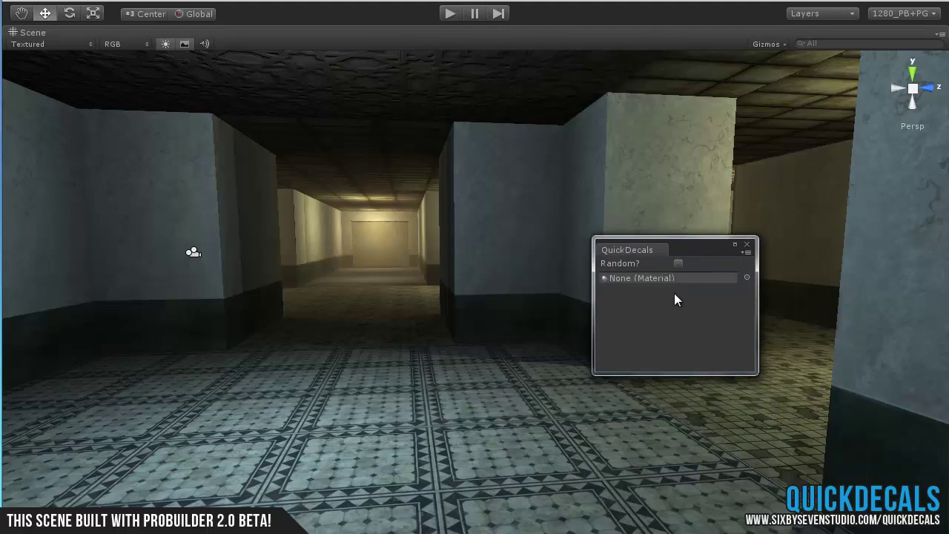
click(747, 278)
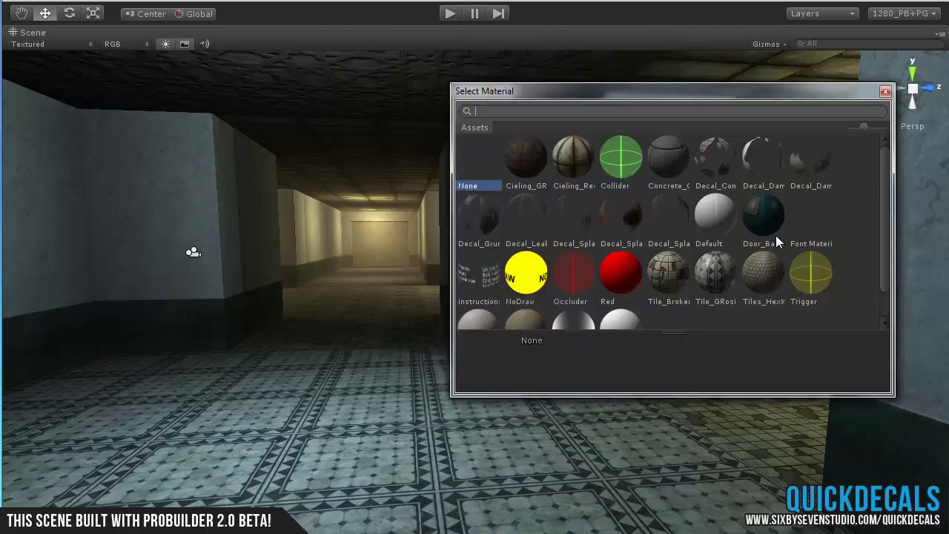
drag(662, 90, 406, 135)
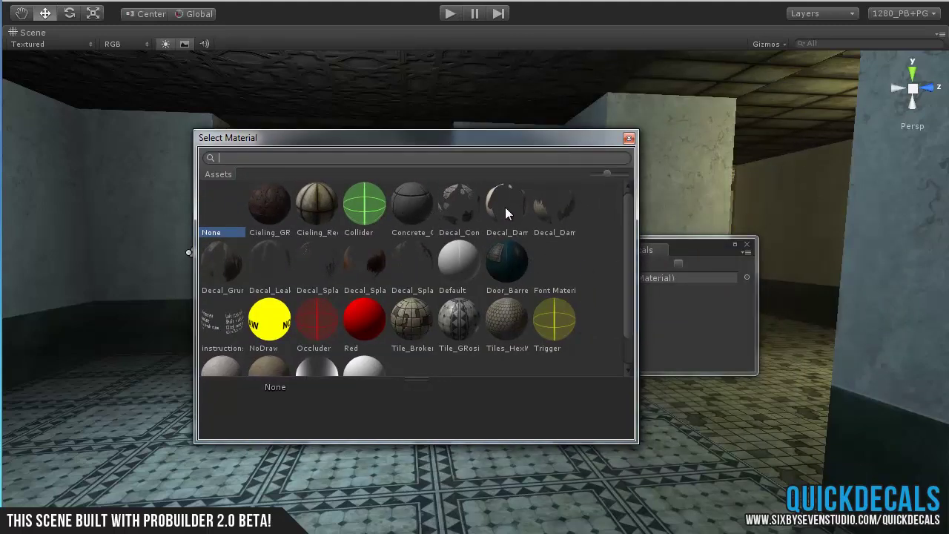
double_click(361, 266)
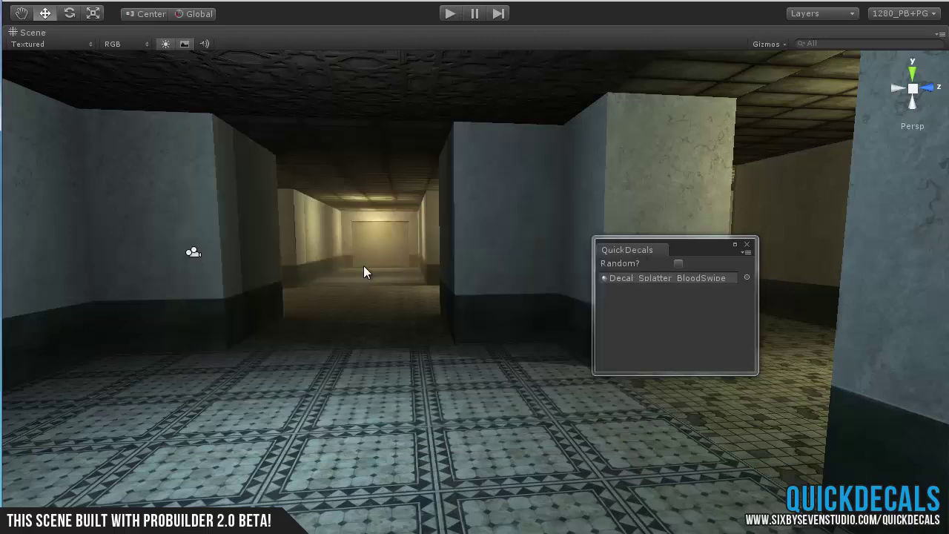
- Place the blood swipe decal on the cracked wall of the tiled room and stretch it horizontally
right_drag(326, 330, 255, 265)
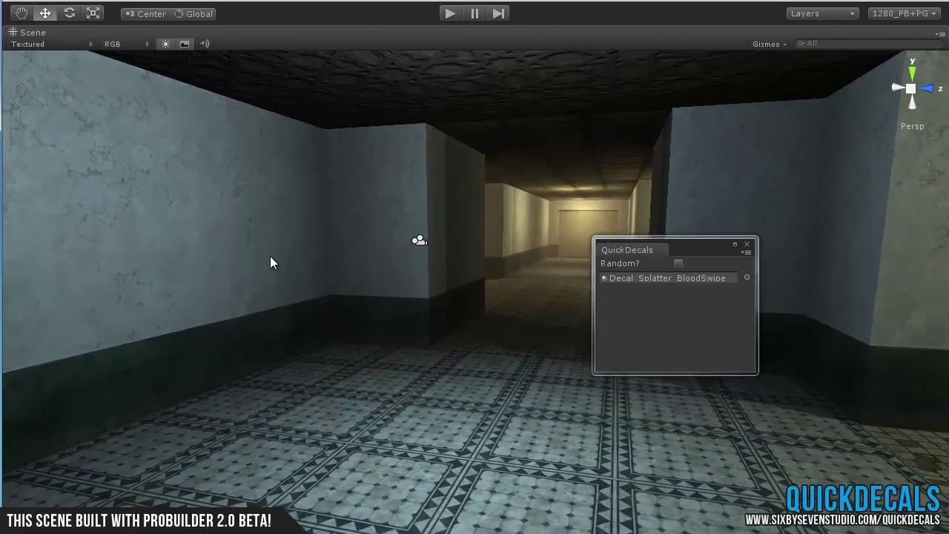
middle_drag(207, 287, 246, 283)
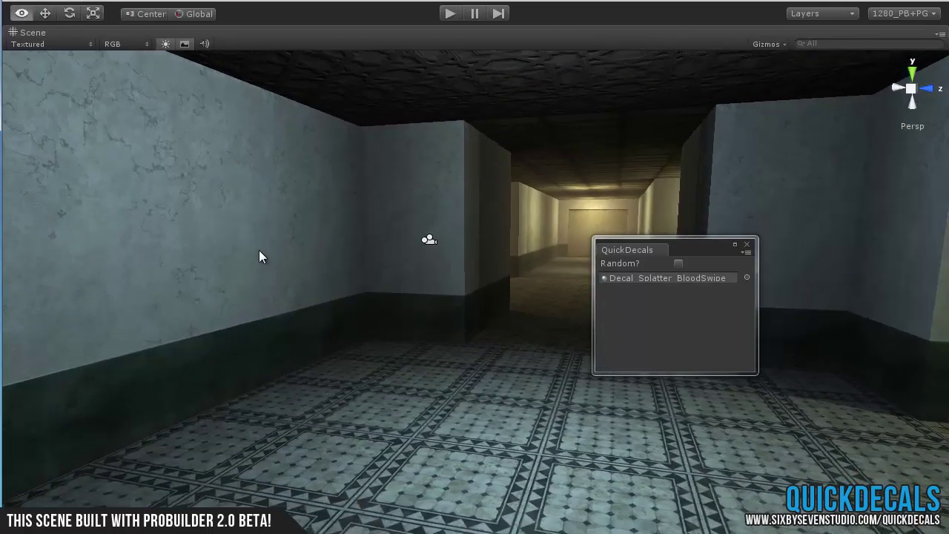
click(259, 250)
middle_drag(306, 283, 321, 327)
key(f)
alt+drag(321, 327, 308, 347)
scroll(308, 347, down, 3)
key(r)
drag(423, 307, 371, 340)
alt+drag(422, 441, 417, 315)
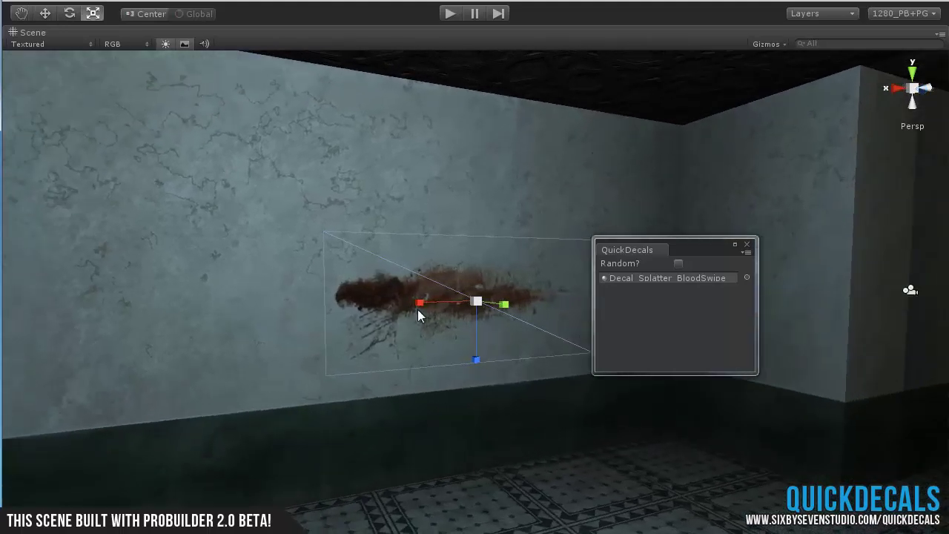
- Reposition the blood swipe decal lower on the wall, just above the dark green band
alt+drag(420, 398, 485, 403)
drag(442, 349, 455, 261)
key(w)
alt+drag(476, 393, 371, 394)
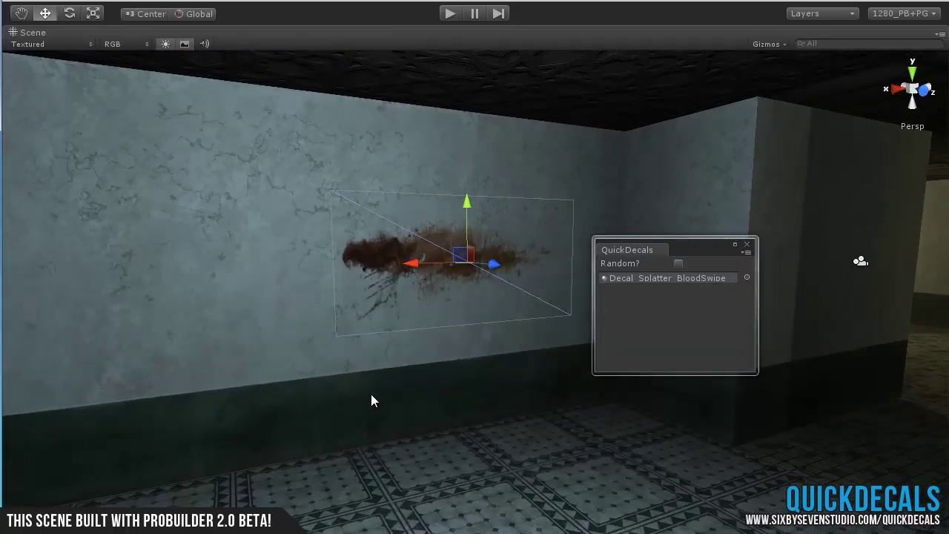
alt+drag(381, 415, 470, 397)
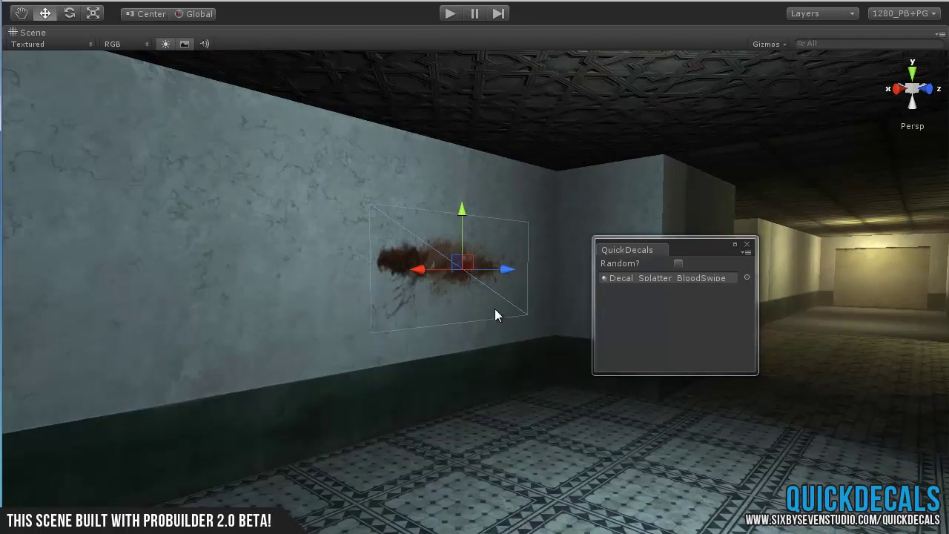
alt+drag(494, 310, 458, 341)
drag(455, 265, 453, 305)
- Switch the decal material to Decal_Damage_Plaster and place a decal on the patterned tile floor
alt+drag(392, 383, 493, 392)
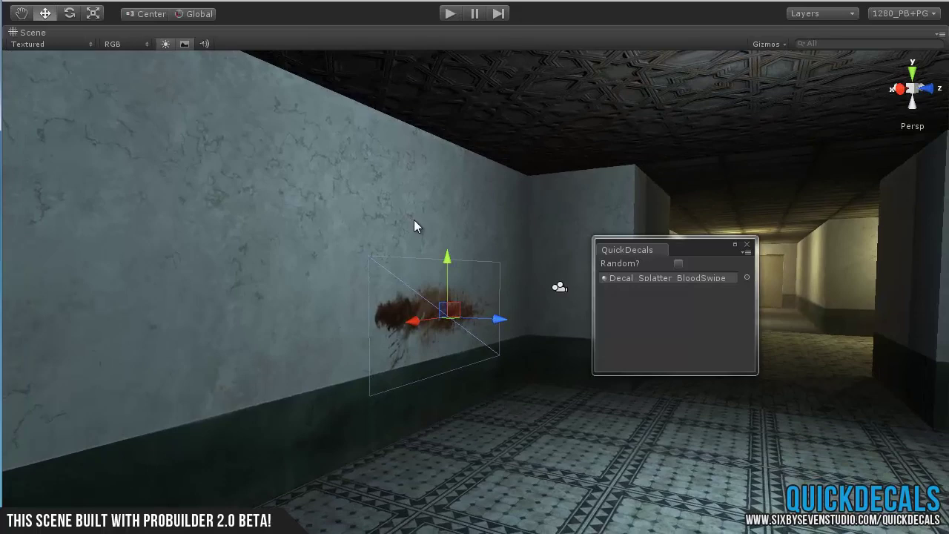
alt+drag(415, 337, 460, 337)
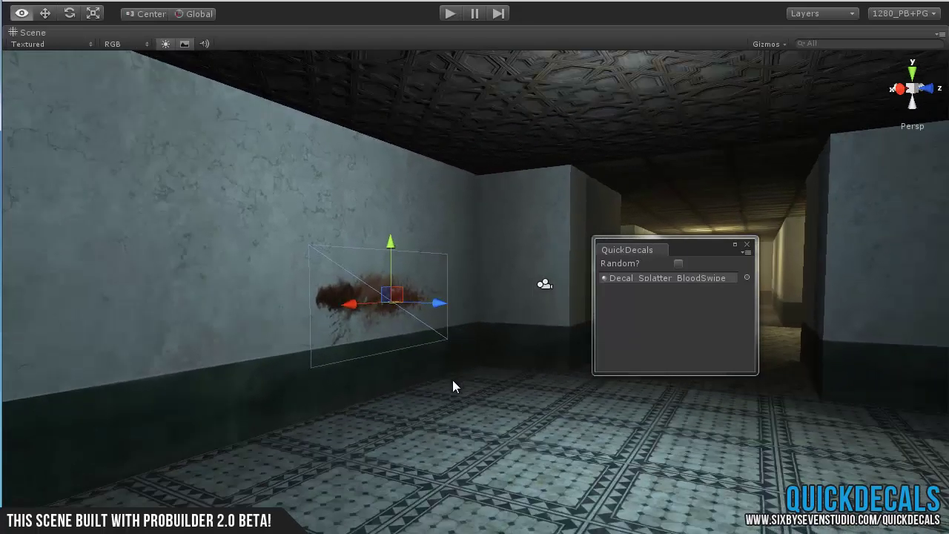
alt+drag(453, 381, 475, 376)
click(746, 277)
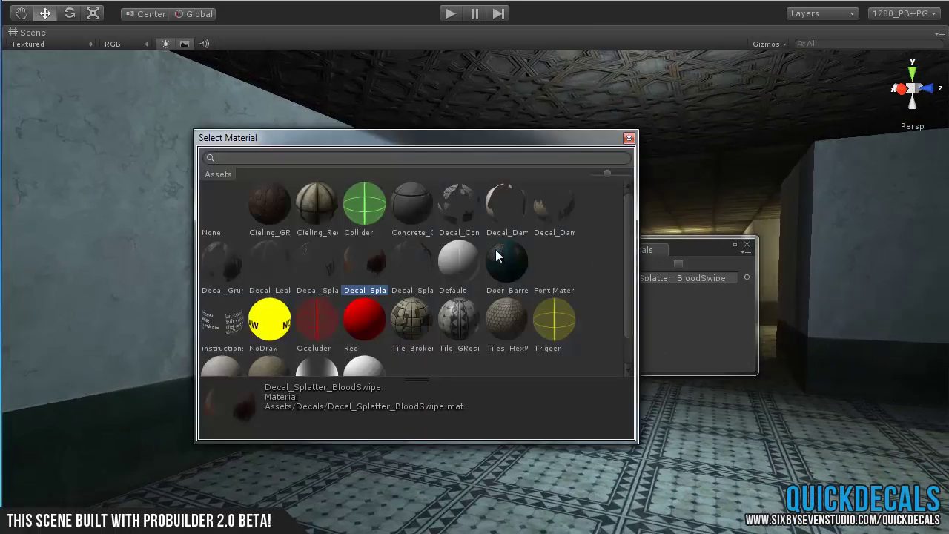
double_click(504, 205)
alt+drag(459, 331, 544, 383)
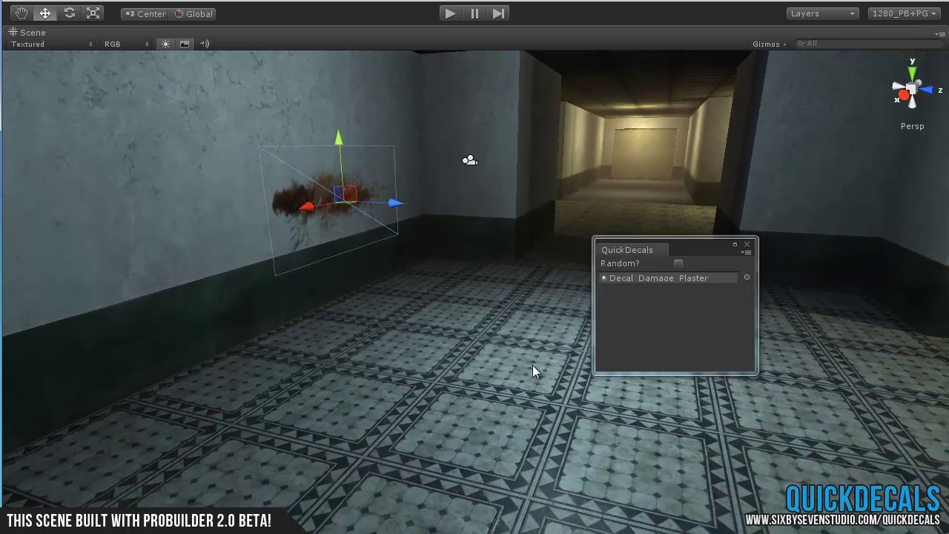
click(532, 364)
- Scale the plaster damage decal and reposition it on the patterned floor
alt+drag(600, 433, 489, 389)
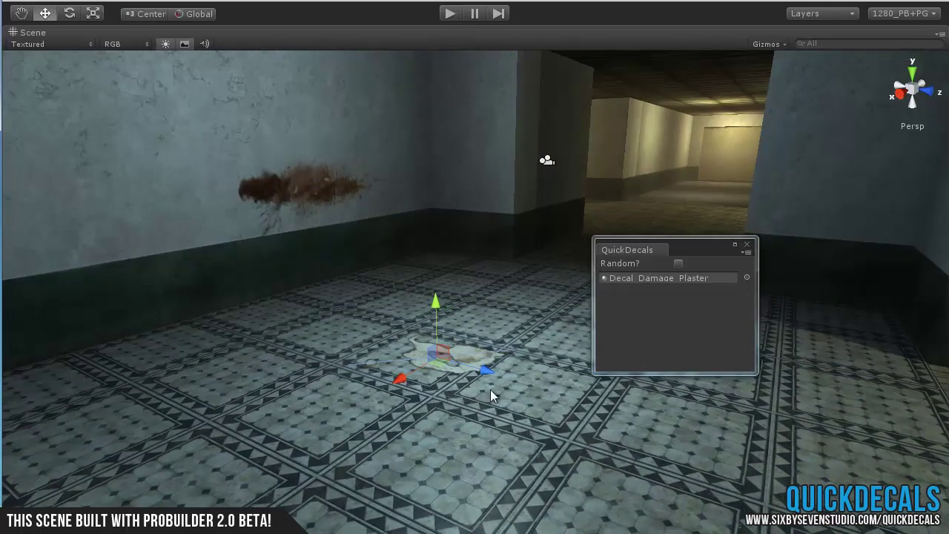
key(r)
drag(401, 379, 395, 389)
key(w)
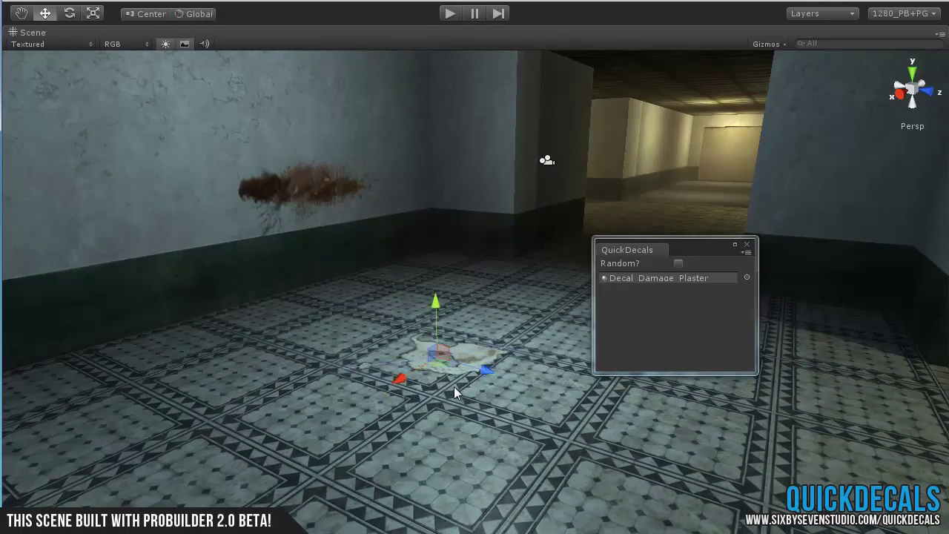
drag(446, 371, 602, 306)
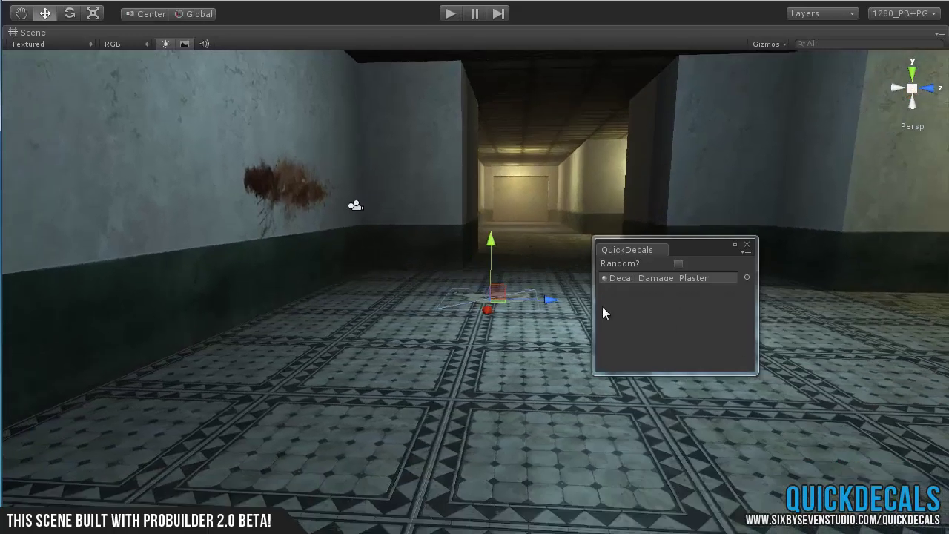
drag(505, 304, 571, 377)
- Switch the decal material to Decal_Splatter_BloodSplats and place a decal on the lit wall beyond the opening
alt+drag(408, 297, 556, 244)
click(746, 278)
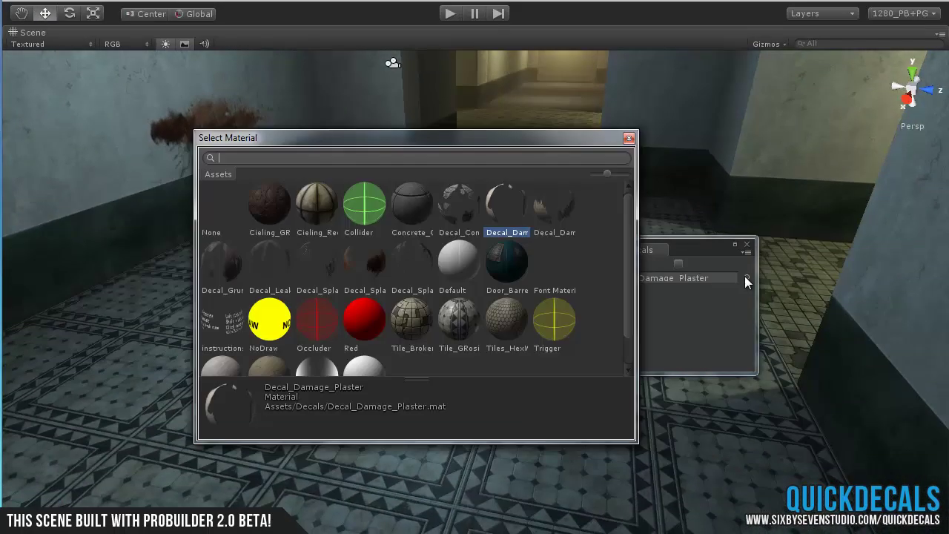
double_click(313, 262)
alt+drag(364, 284, 481, 162)
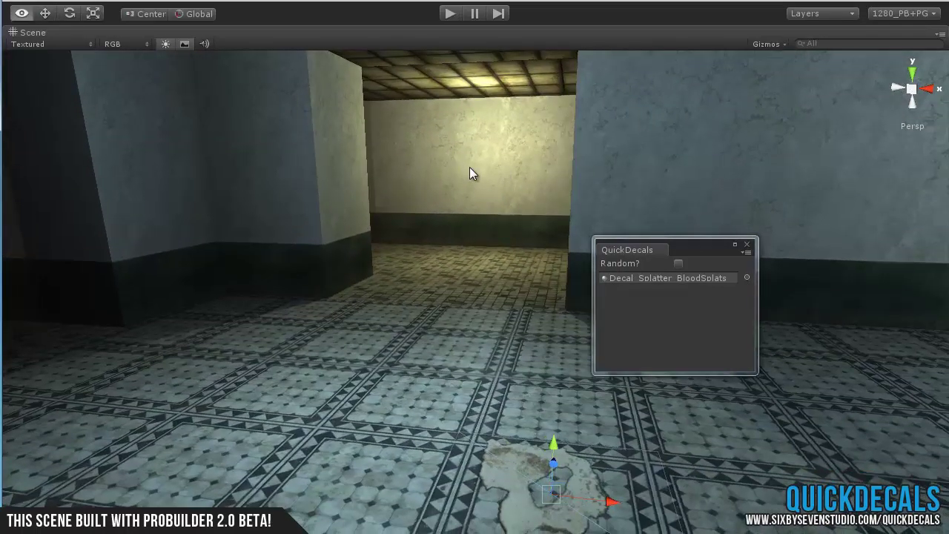
key(w)
right_drag(472, 211, 445, 215)
click(465, 152)
key(f)
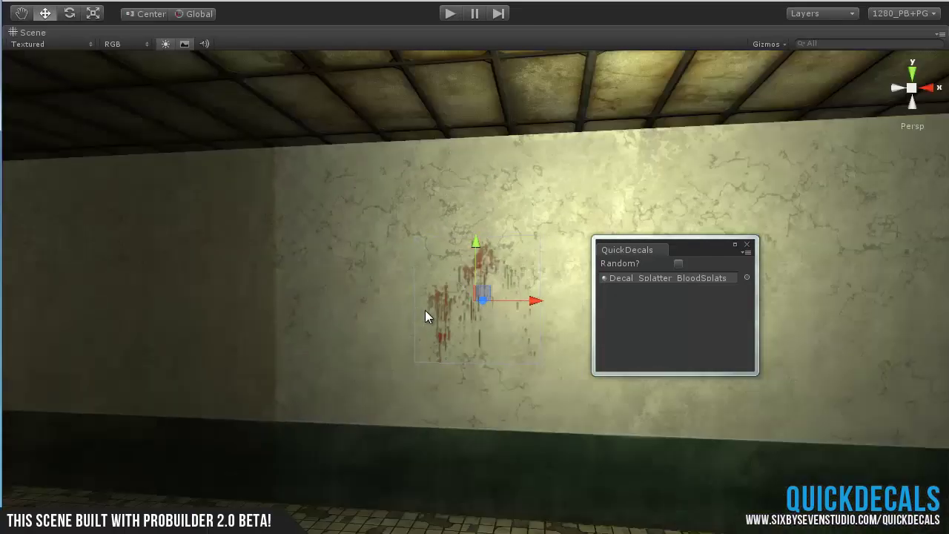
- Enlarge the blood splats decal and shift it lower on the lit wall
key(r)
drag(480, 298, 529, 345)
key(w)
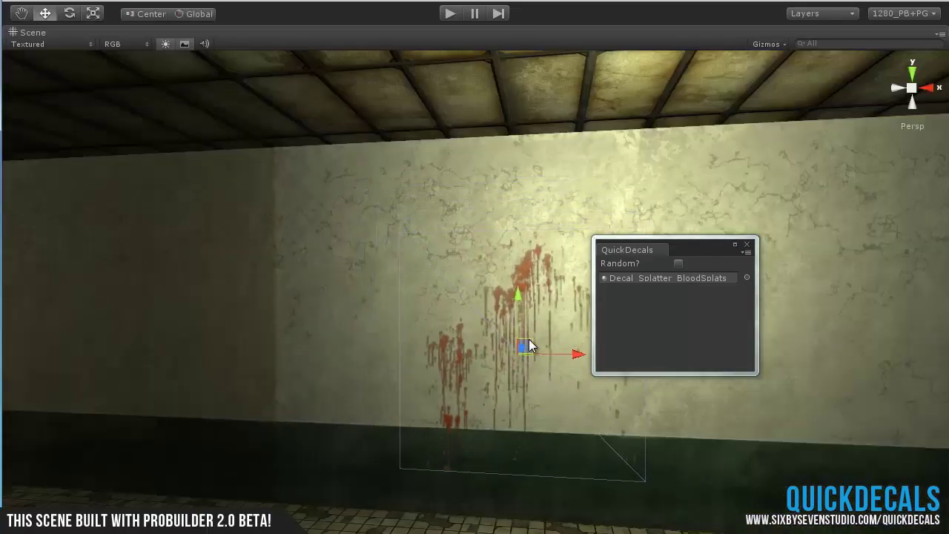
- Switch the decal material to Decal_Damage_Plaster_Long and place a decal on the blue-grey wall beside the opening
scroll(477, 384, down, 7)
alt+drag(479, 383, 370, 326)
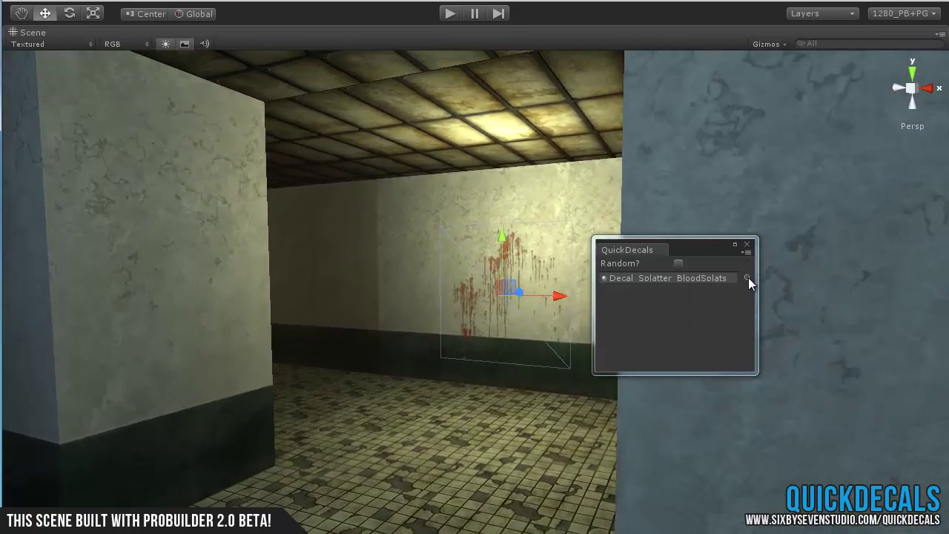
click(746, 277)
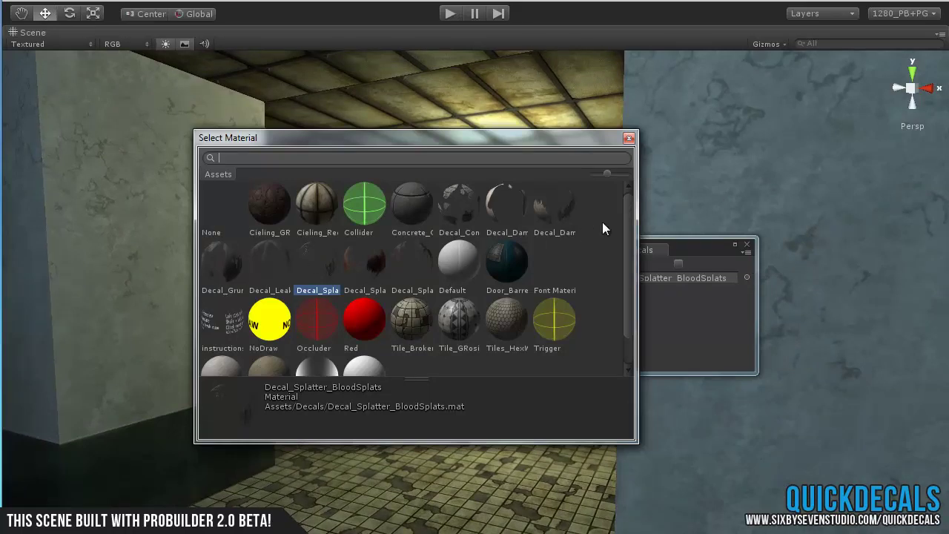
click(501, 206)
click(556, 208)
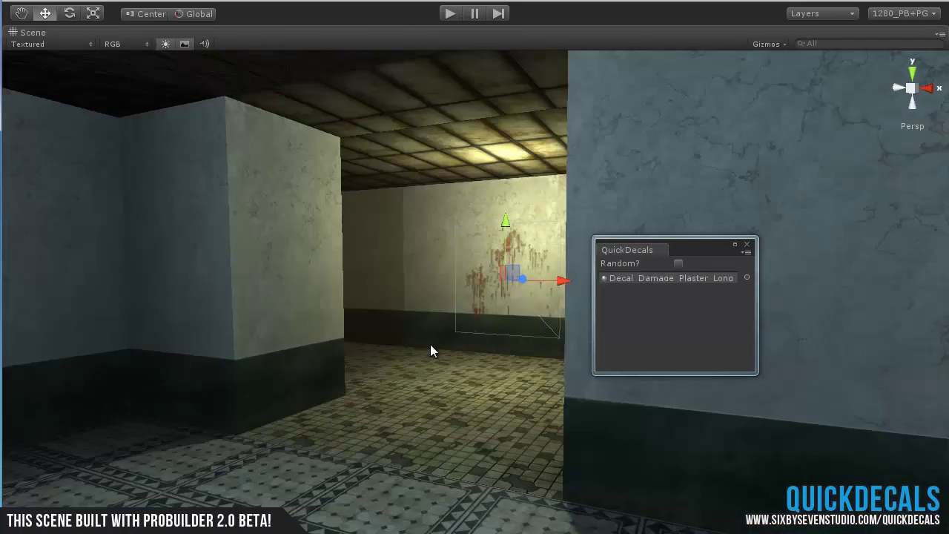
alt+drag(430, 345, 439, 283)
click(439, 283)
click(469, 279)
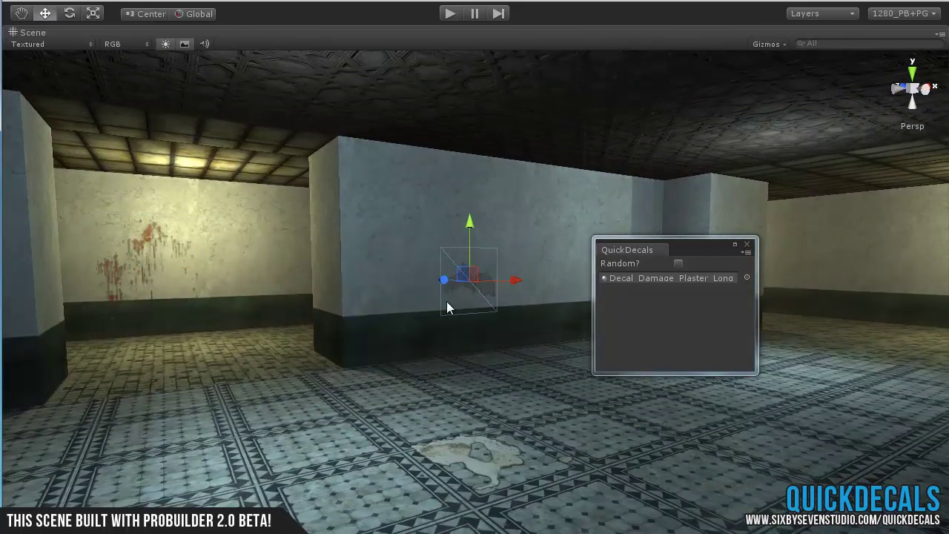
- Enlarge the long plaster damage decal and move it along the upper edge of the wall's dark green band
key(r)
drag(421, 284, 324, 338)
key(w)
drag(460, 275, 523, 287)
- Move the QuickDecals window away from the walls to free up the scene view
alt+drag(322, 274, 335, 257)
click(298, 245)
alt+drag(364, 334, 576, 336)
drag(716, 249, 886, 315)
mouse_move(539, 333)
alt+mouse_down()
mouse_move(541, 358)
mouse_move(544, 326)
mouse_move(553, 339)
mouse_move(540, 335)
alt+mouse_up()
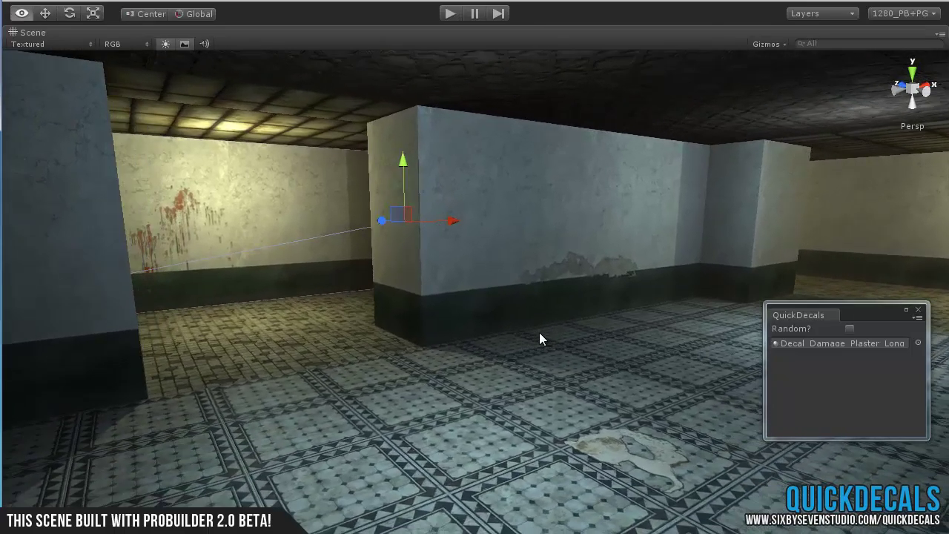
- Examine the bricked-up recess and its surrounding walls in the yellow-lit area up close
alt+drag(610, 247, 521, 235)
middle_drag(521, 235, 488, 258)
scroll(489, 258, up, 2)
alt+drag(488, 258, 689, 219)
alt+drag(310, 262, 694, 219)
click(709, 202)
key(f)
alt+drag(525, 287, 656, 330)
middle_drag(659, 282, 527, 236)
alt+drag(527, 237, 513, 306)
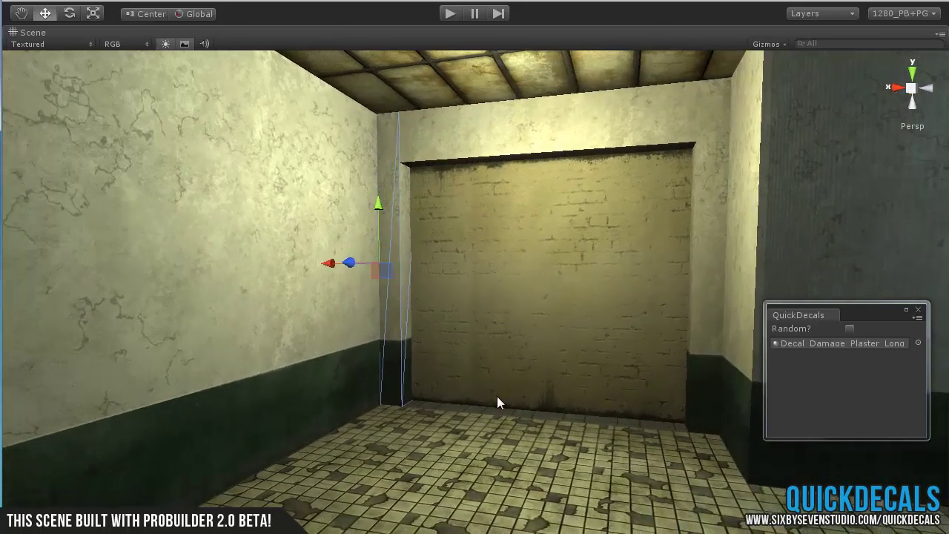
alt+drag(573, 275, 535, 282)
scroll(559, 299, up, 4)
middle_drag(558, 298, 533, 286)
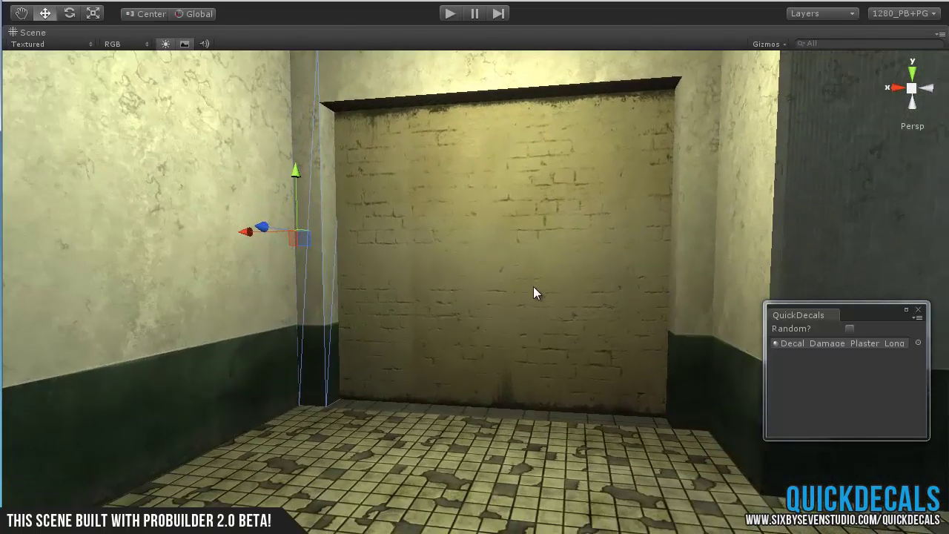
alt+drag(502, 314, 501, 310)
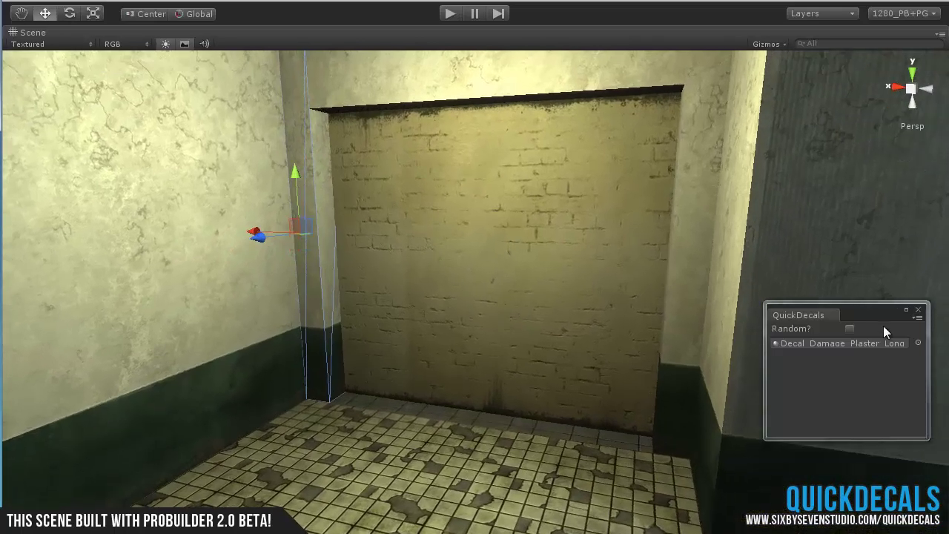
- Switch the decal material to Door_BarredWindow and place a door decal on the brick wall inside the recess
click(918, 342)
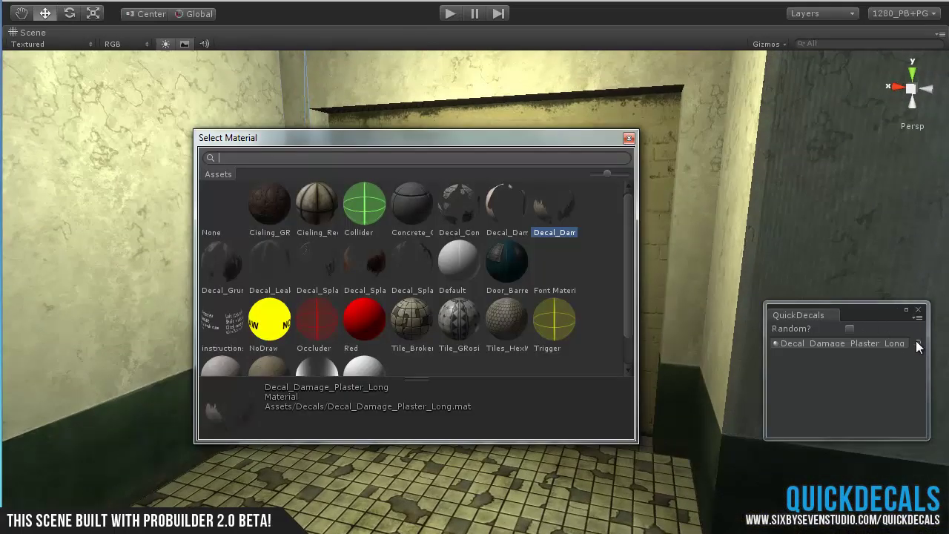
scroll(525, 302, down, 1)
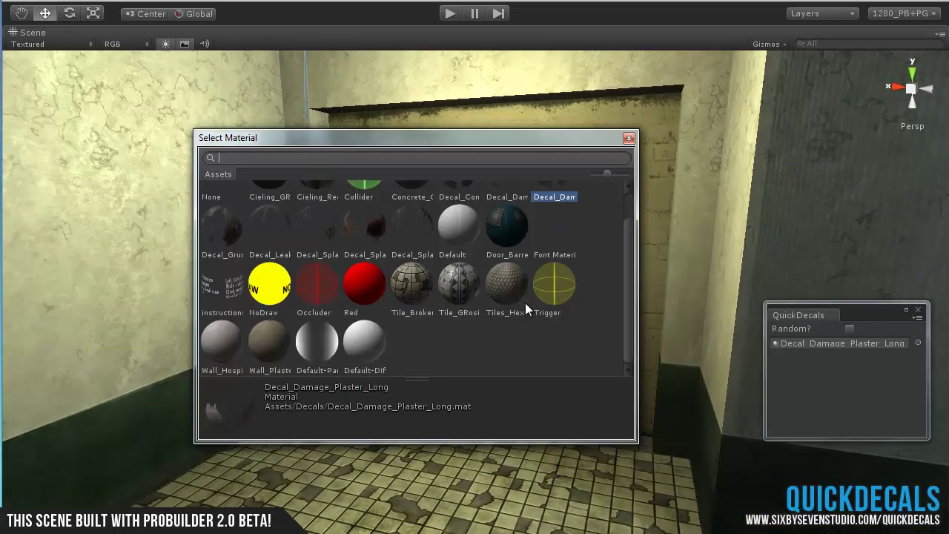
double_click(509, 227)
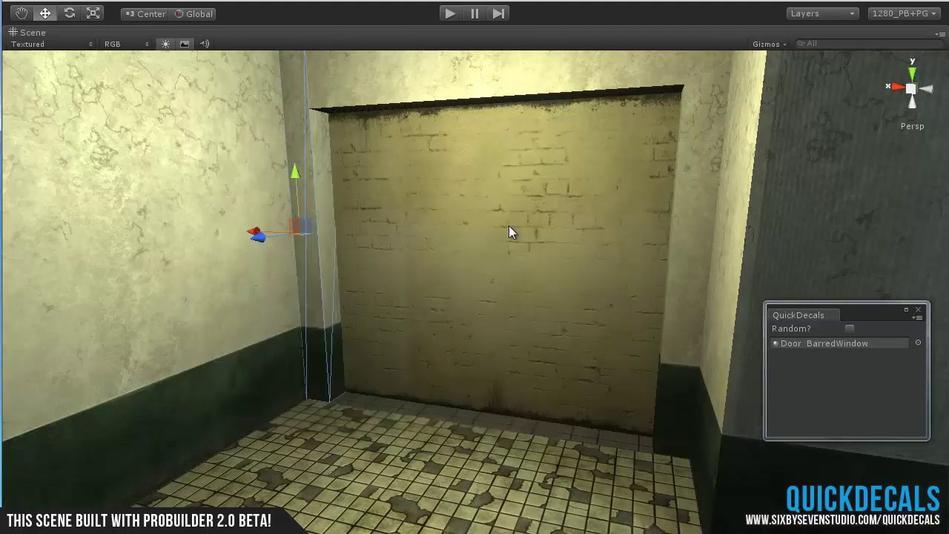
click(475, 294)
click(503, 297)
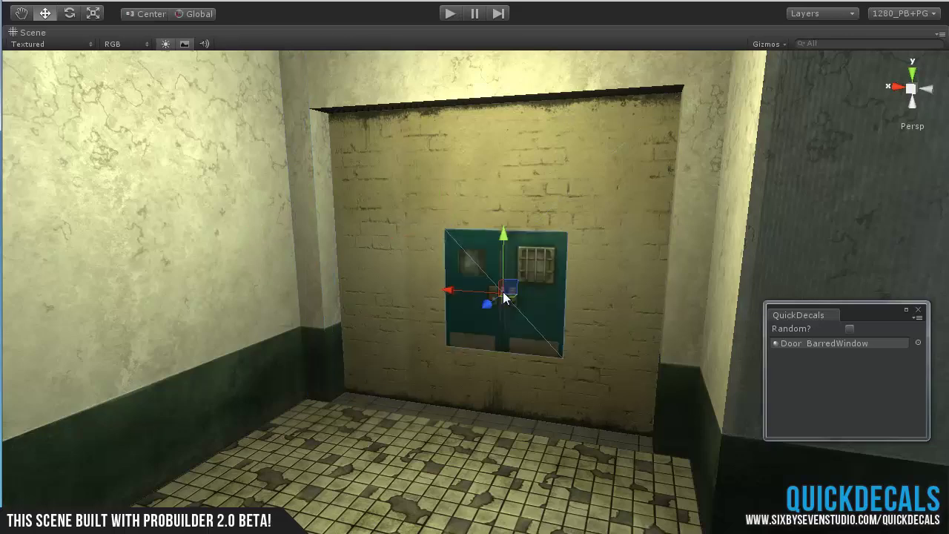
- Enlarge the door decal until it nearly fills the recess and move it so its lower edge meets the floor
scroll(536, 310, up, 3)
drag(528, 273, 509, 242)
scroll(544, 367, down, 5)
key(r)
key(w)
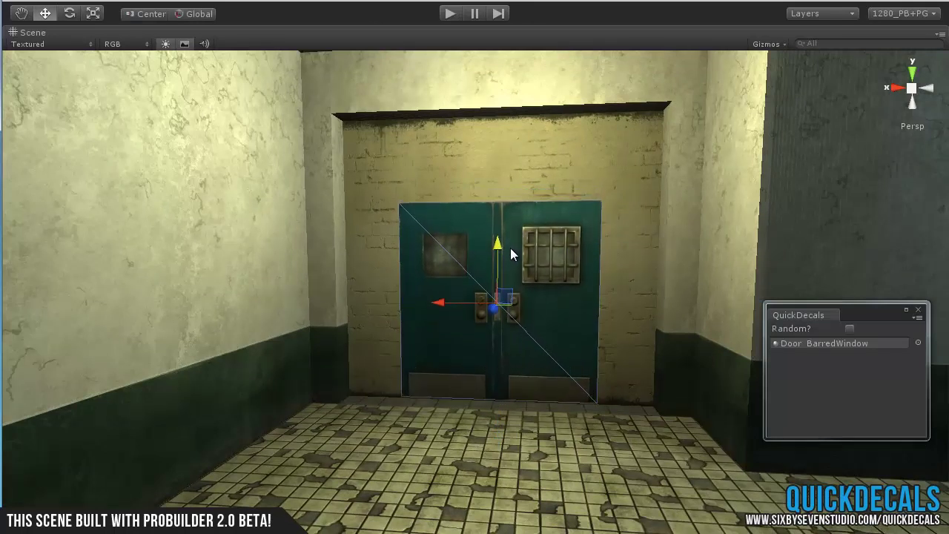
key(r)
drag(497, 307, 507, 300)
key(w)
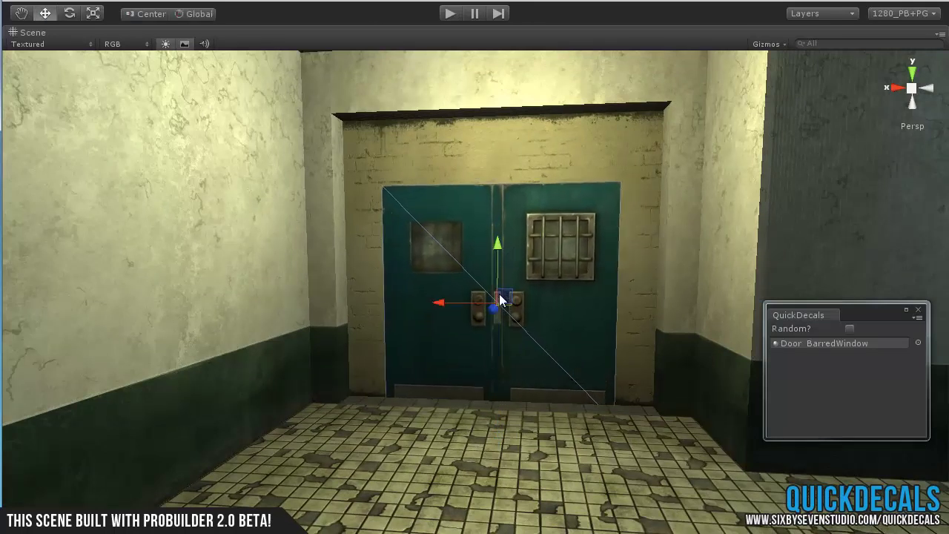
drag(496, 248, 505, 231)
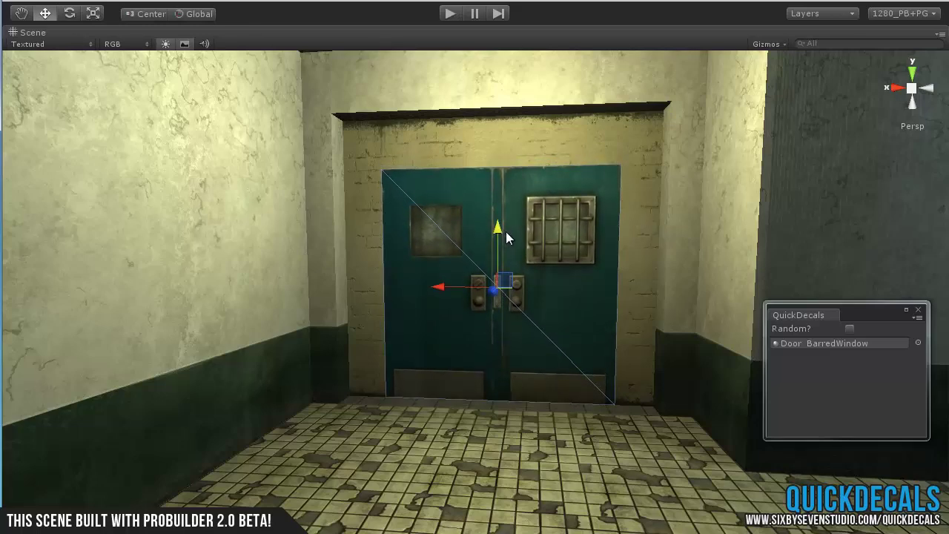
- Examine the door decal in the recess up close and from several angles, including its handles and barred window
alt+drag(482, 349, 549, 379)
scroll(503, 366, up, 5)
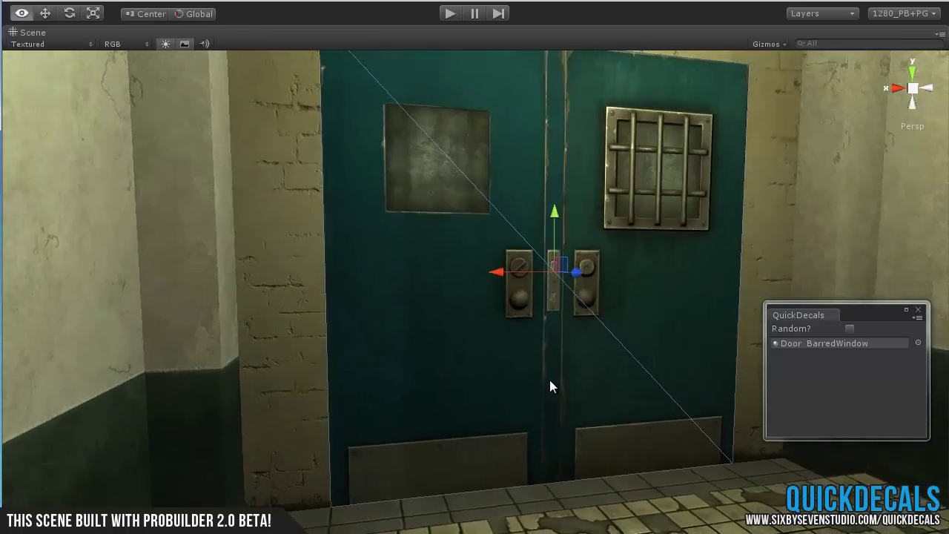
middle_drag(549, 379, 520, 373)
alt+right_drag(521, 379, 545, 398)
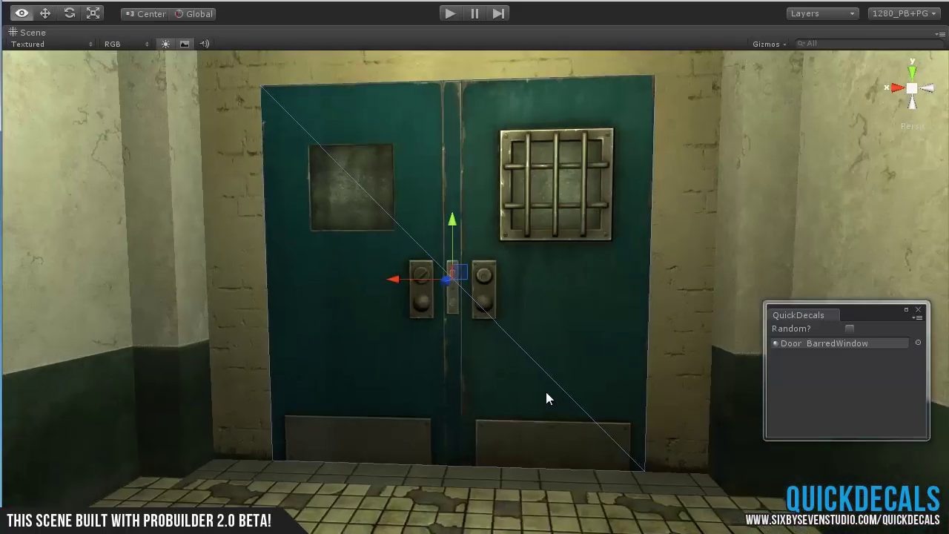
alt+drag(546, 393, 538, 397)
scroll(540, 396, down, 3)
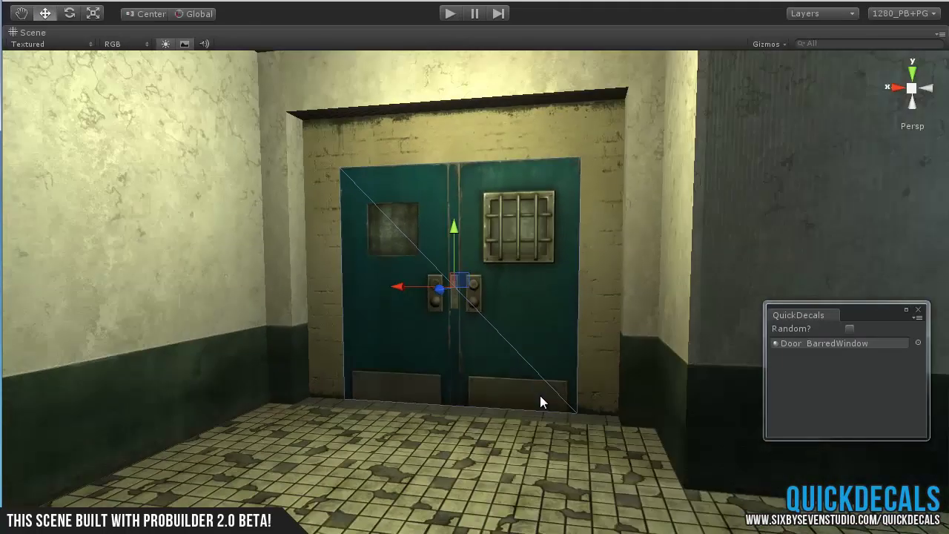
middle_drag(313, 359, 468, 381)
middle_drag(326, 334, 348, 306)
click(548, 331)
scroll(610, 385, up, 3)
middle_drag(610, 385, 565, 390)
scroll(569, 389, up, 3)
alt+drag(571, 388, 547, 376)
scroll(546, 375, up, 5)
middle_drag(623, 315, 552, 380)
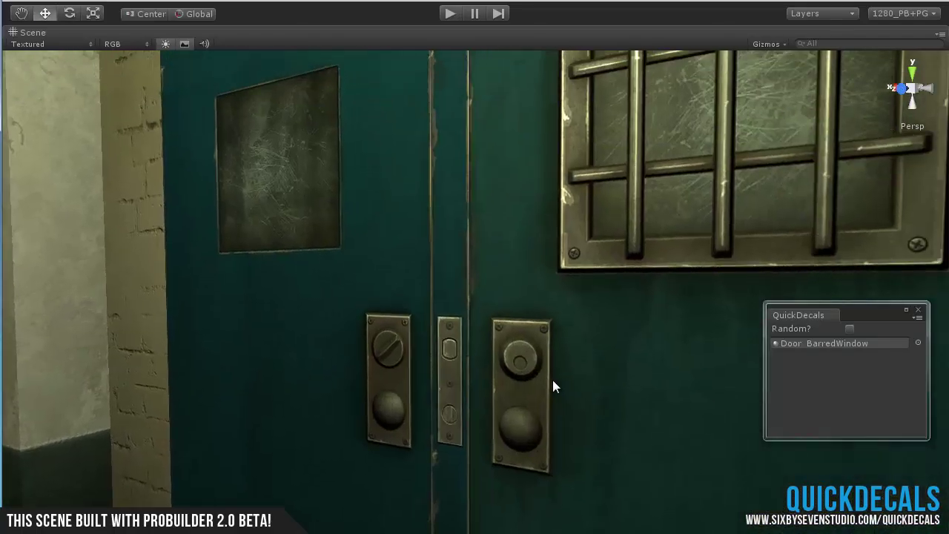
scroll(553, 380, down, 5)
scroll(511, 338, down, 6)
alt+drag(382, 376, 585, 391)
middle_drag(585, 390, 390, 358)
scroll(389, 357, down, 4)
alt+drag(385, 363, 412, 354)
scroll(412, 353, up, 5)
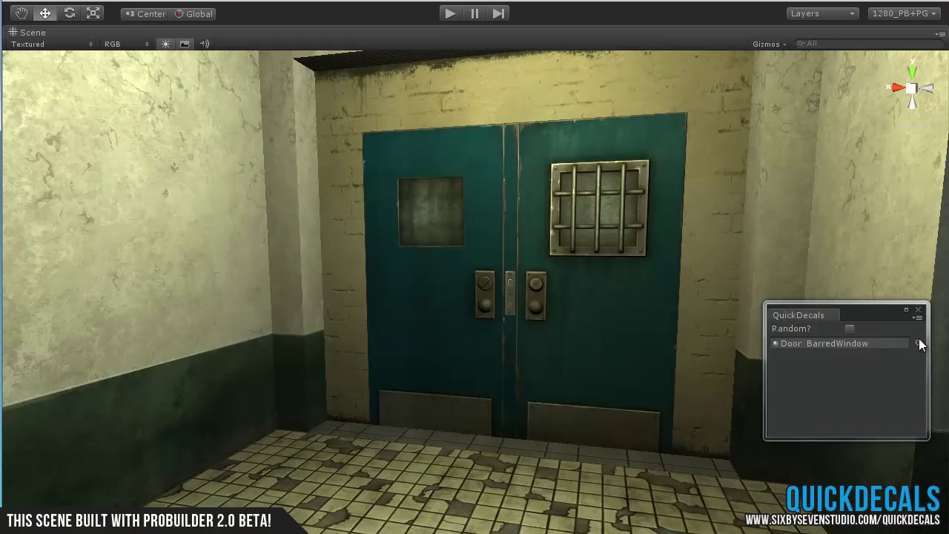
- Switch the decal material to the damaged concrete decal and place one on the cream wall beside the door recess
click(918, 343)
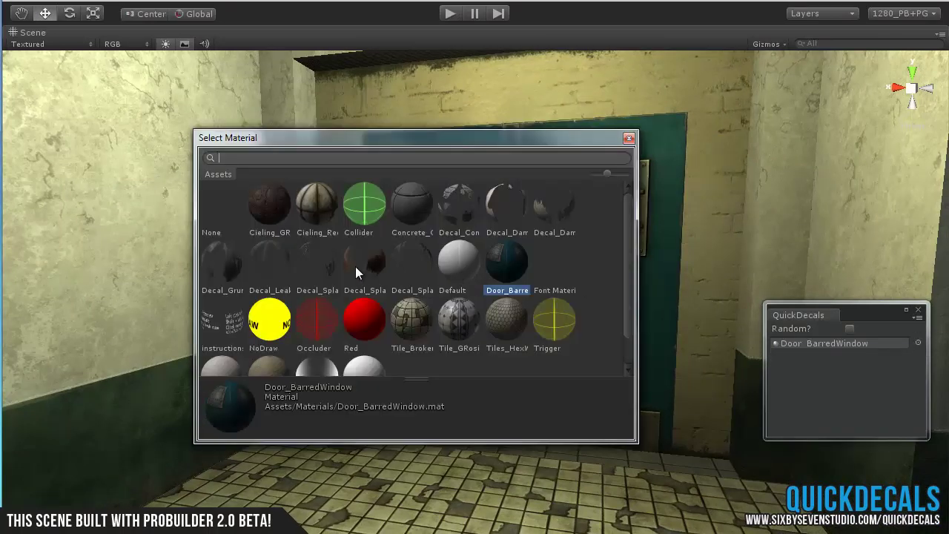
drag(483, 132, 504, 146)
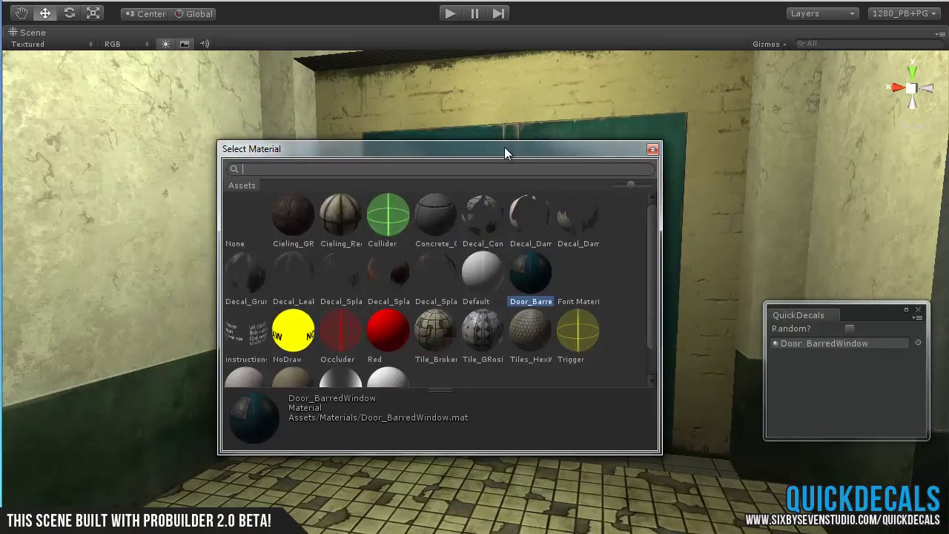
double_click(480, 217)
alt+drag(539, 289, 400, 315)
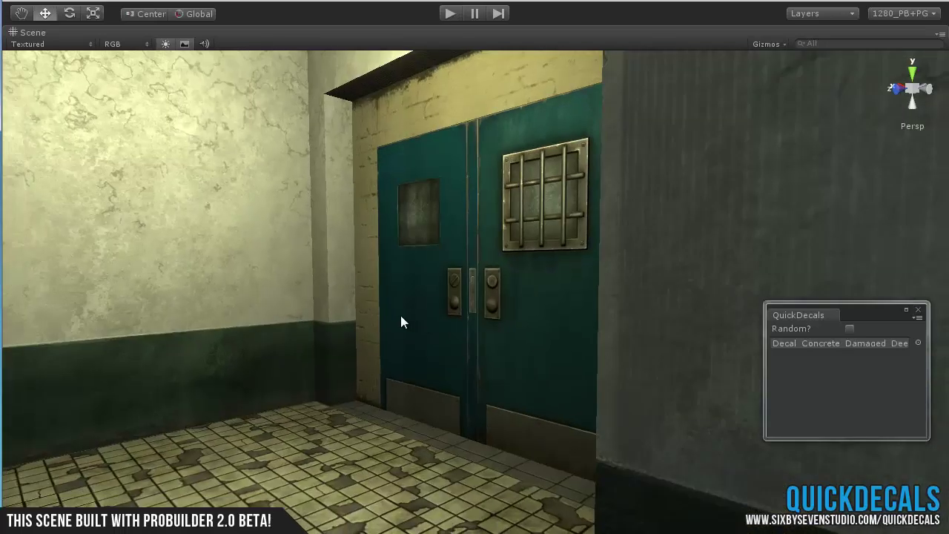
middle_drag(400, 315, 510, 320)
scroll(510, 321, down, 4)
click(304, 253)
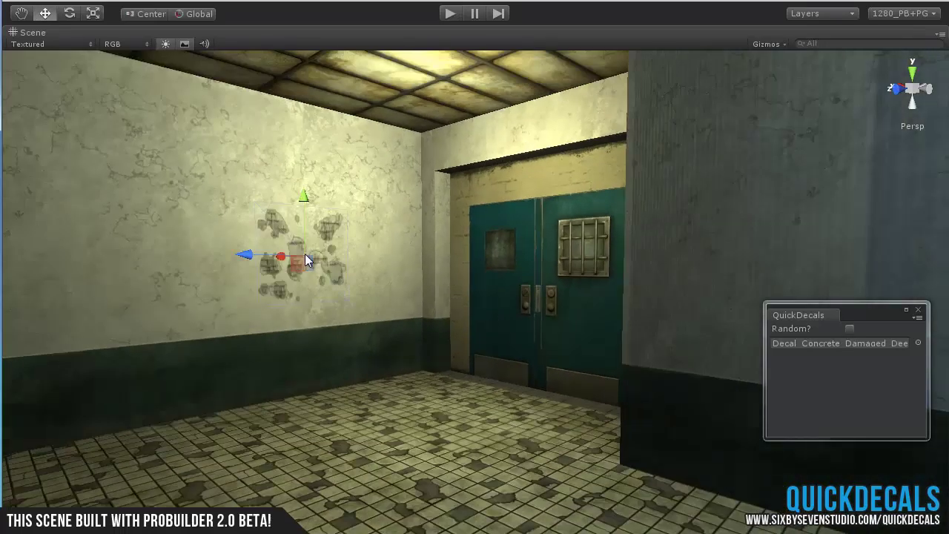
- Enlarge the damaged concrete decal and move it along the cream wall, away from the door
key(r)
drag(302, 241, 223, 257)
drag(311, 261, 307, 228)
key(w)
drag(309, 261, 266, 272)
- Enable random decals, set the number of decals to 5 and extend the QuickDecals window to fit the material list
scroll(473, 369, down, 3)
alt+drag(474, 369, 547, 403)
scroll(547, 404, down, 3)
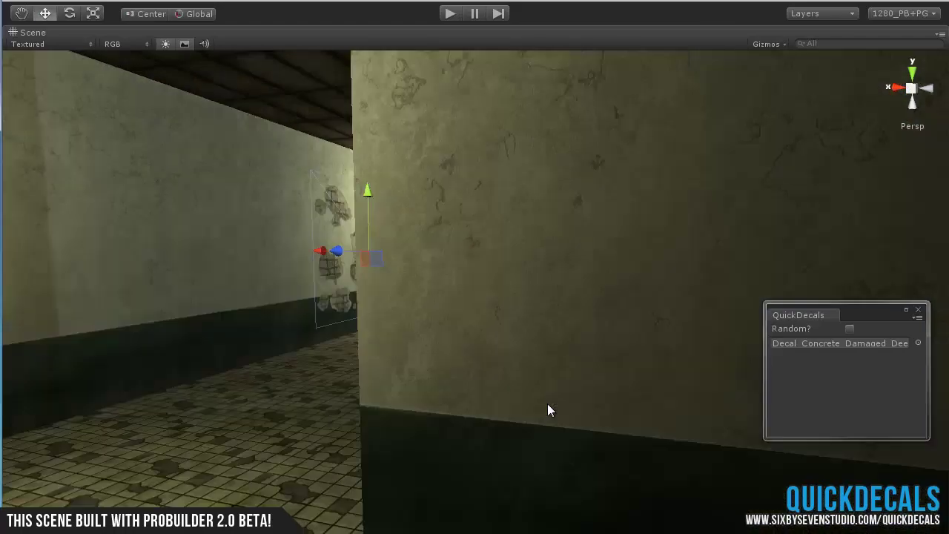
scroll(547, 403, down, 3)
alt+drag(513, 260, 350, 274)
click(467, 196)
alt+drag(466, 196, 682, 288)
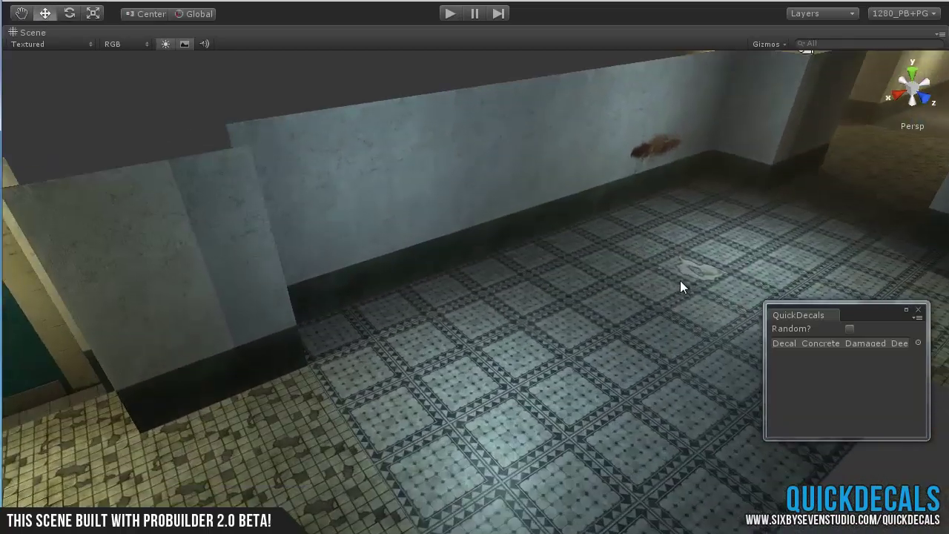
click(850, 328)
click(868, 344)
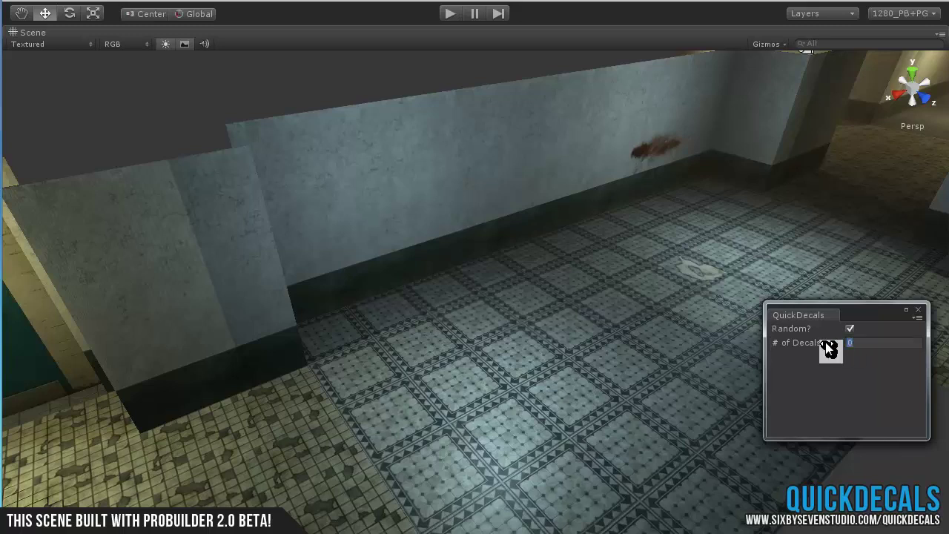
text(5)
drag(870, 304, 871, 249)
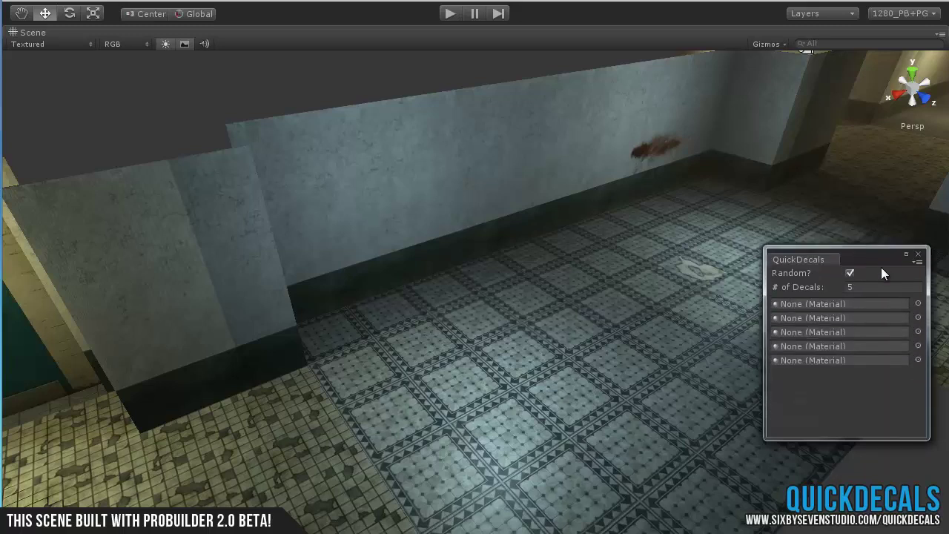
- Assign Decal_Splatter_BloodSwipe and Decal_Splatter_BloodSplats as the first two random decal materials
click(919, 304)
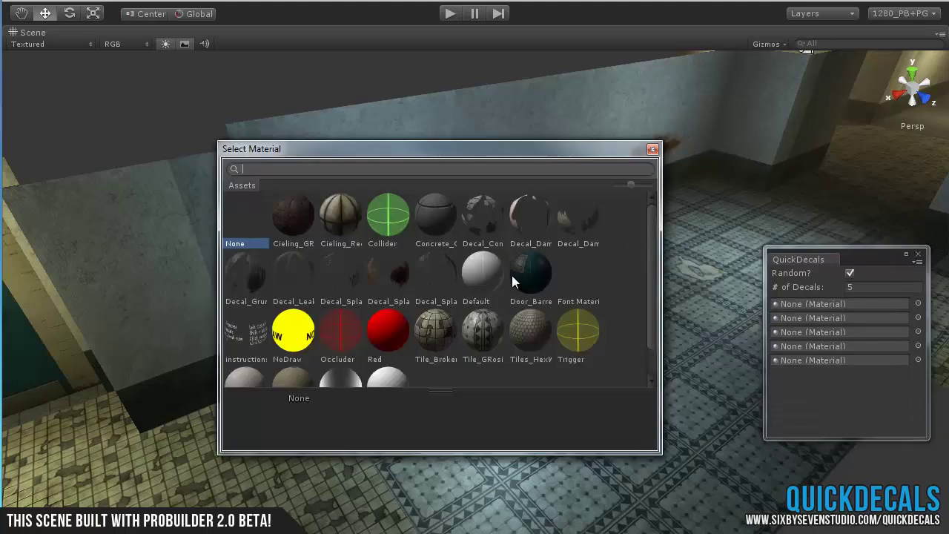
double_click(398, 275)
click(919, 318)
double_click(343, 276)
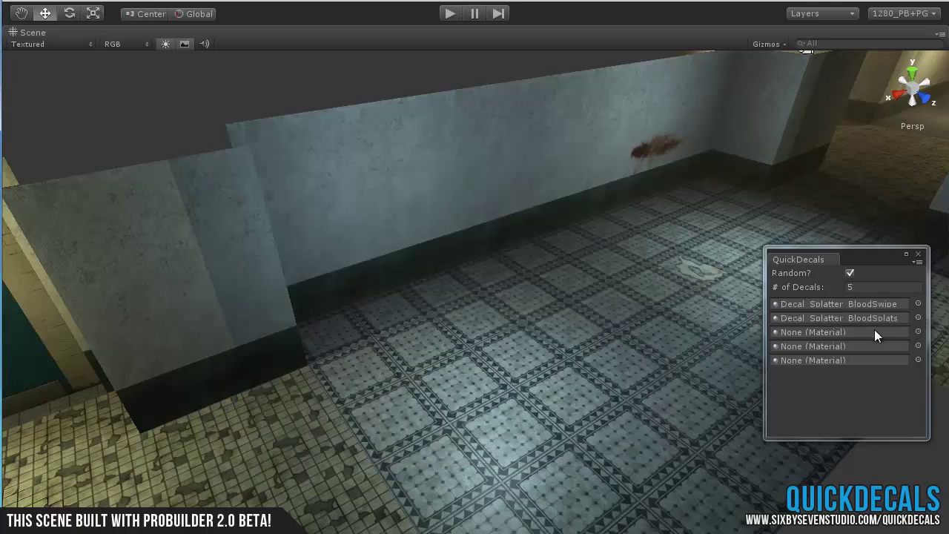
- Assign Decal_Splatter_Oily and Decal_Grunge_Dirt as the third and fourth random decal materials
click(919, 332)
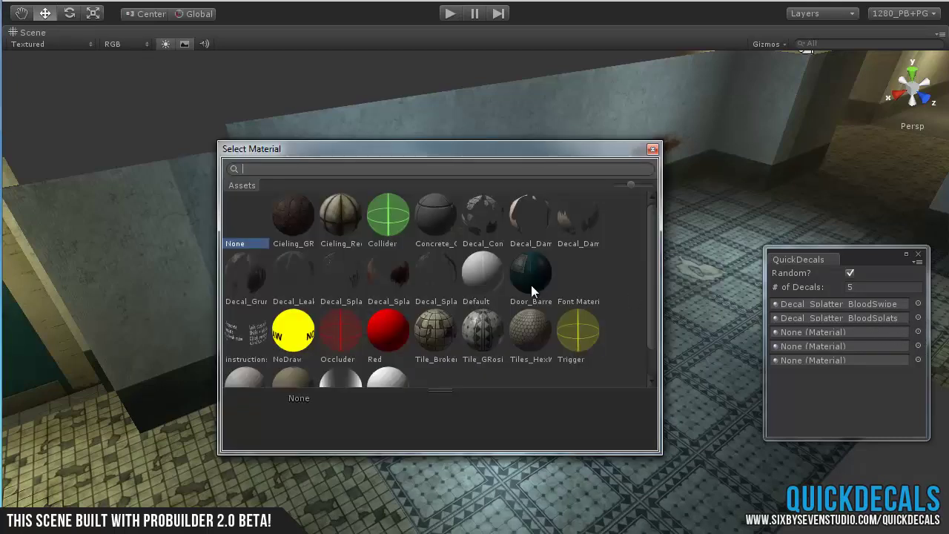
double_click(439, 275)
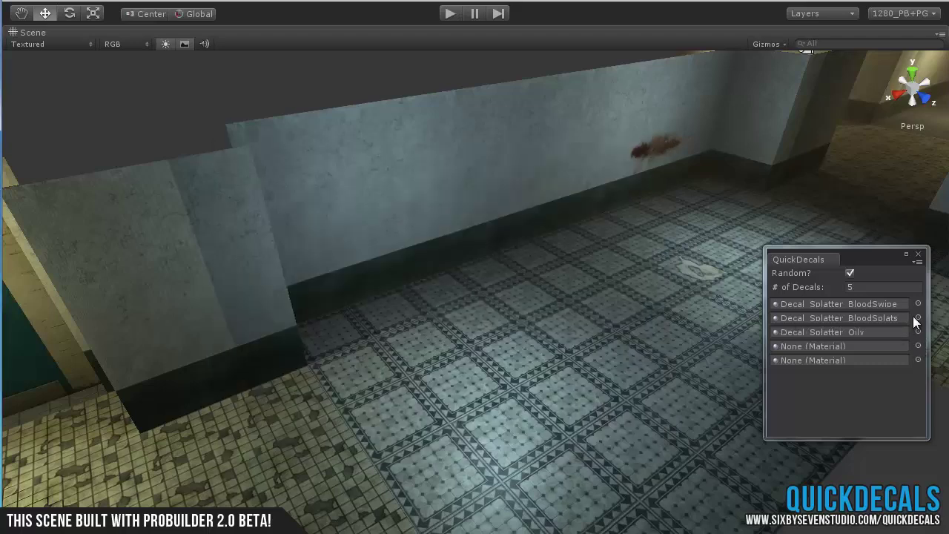
click(918, 346)
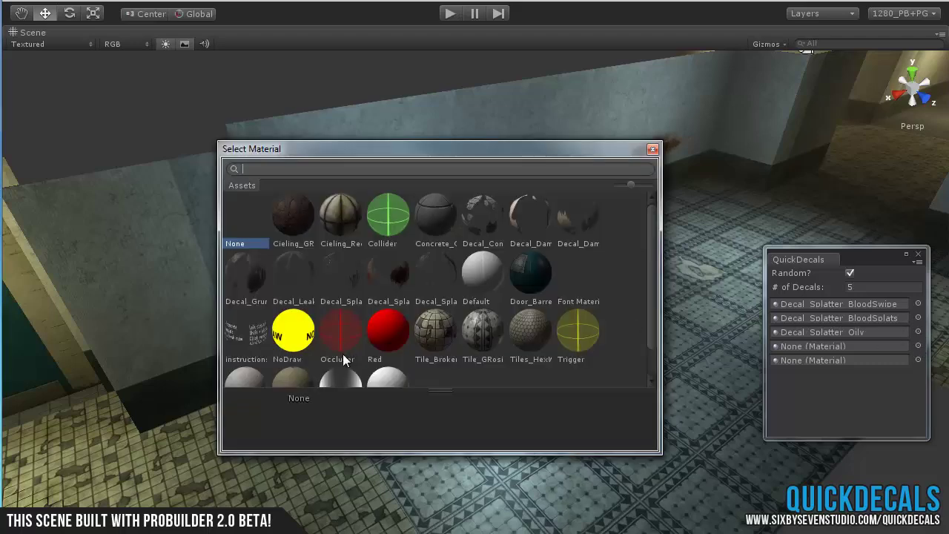
double_click(247, 294)
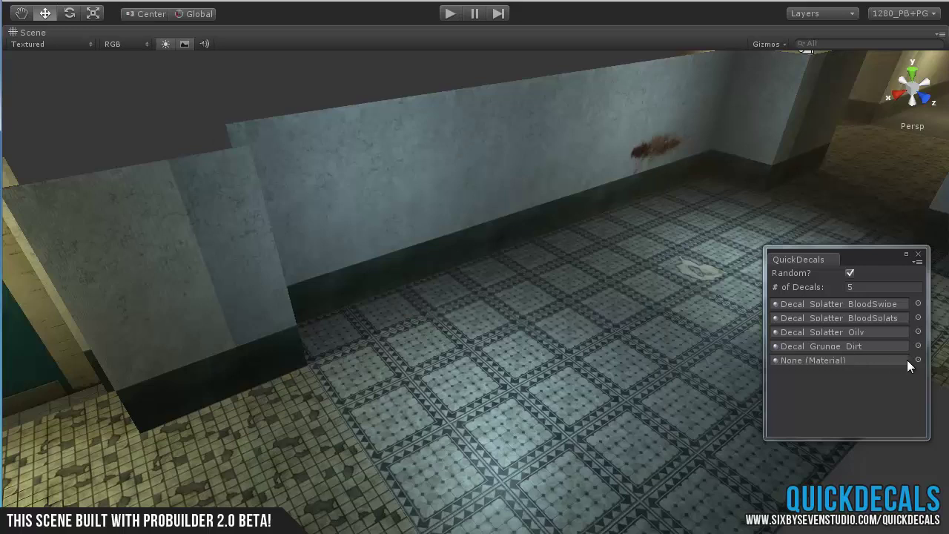
- Assign Decal_Damage_Plaster_Long as the fifth random material and reduce the number of decals to 4
click(917, 360)
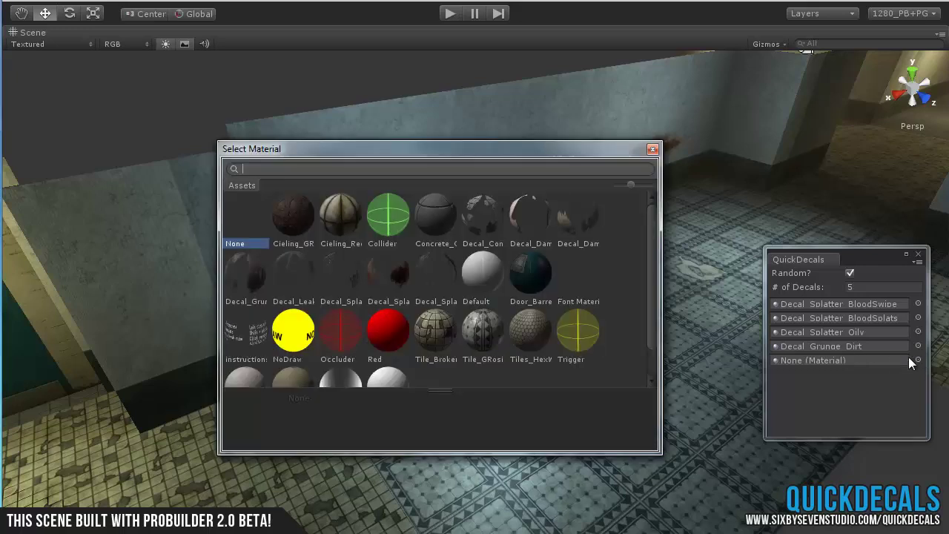
click(582, 219)
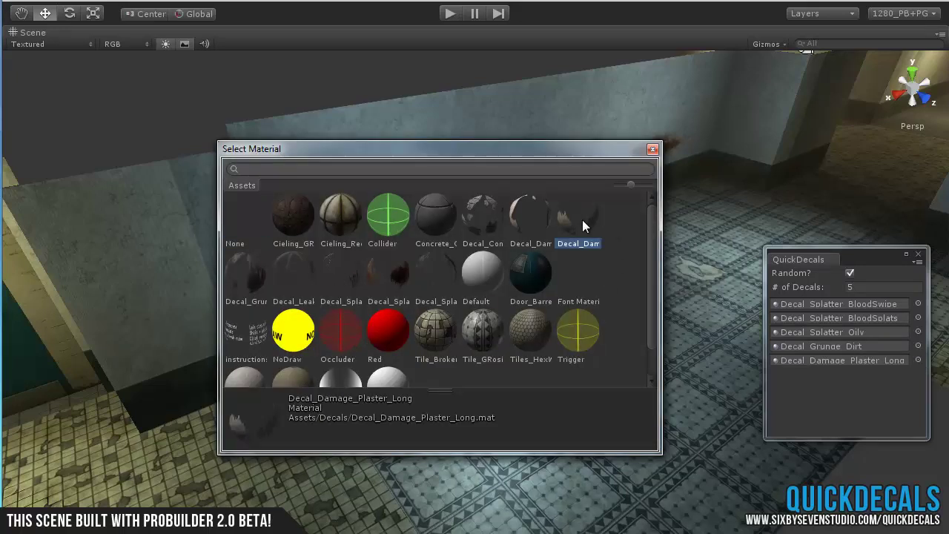
click(652, 150)
click(874, 289)
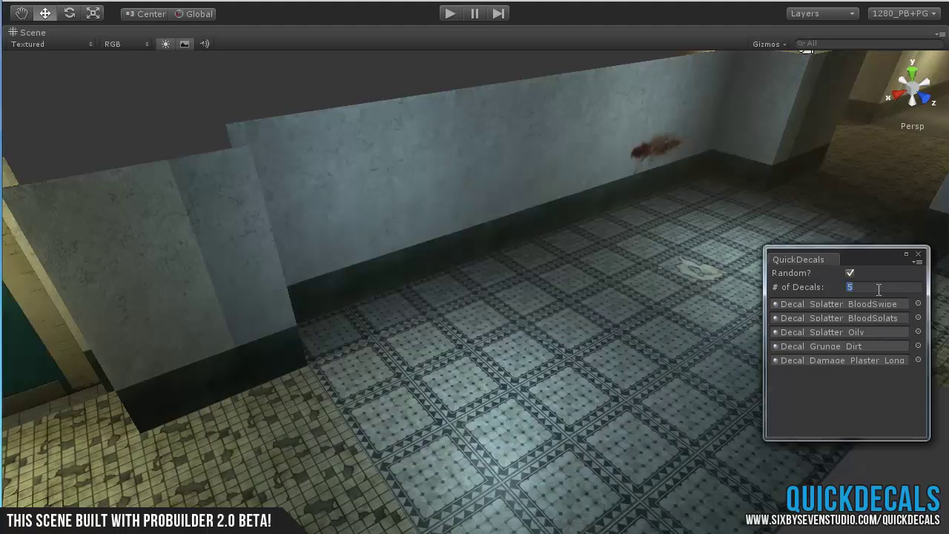
text(4)
- Place three random decals in a row along the long cream wall of the corridor with the bricked-up end
alt+drag(615, 334, 604, 244)
middle_drag(486, 285, 462, 310)
right_drag(463, 316, 300, 184)
click(301, 183)
key(f)
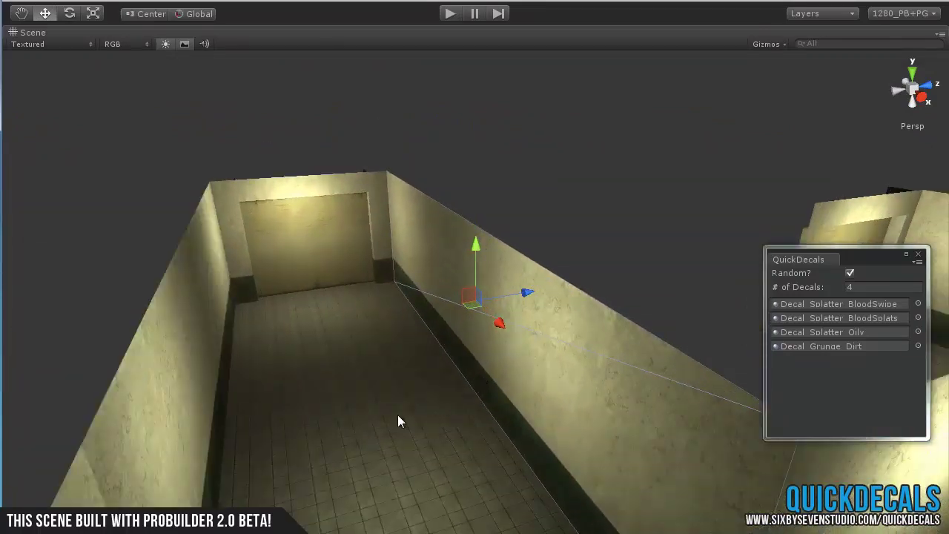
alt+drag(398, 415, 497, 299)
scroll(497, 299, up, 3)
click(571, 141)
middle_drag(539, 277, 472, 208)
alt+drag(474, 214, 409, 261)
key(w)
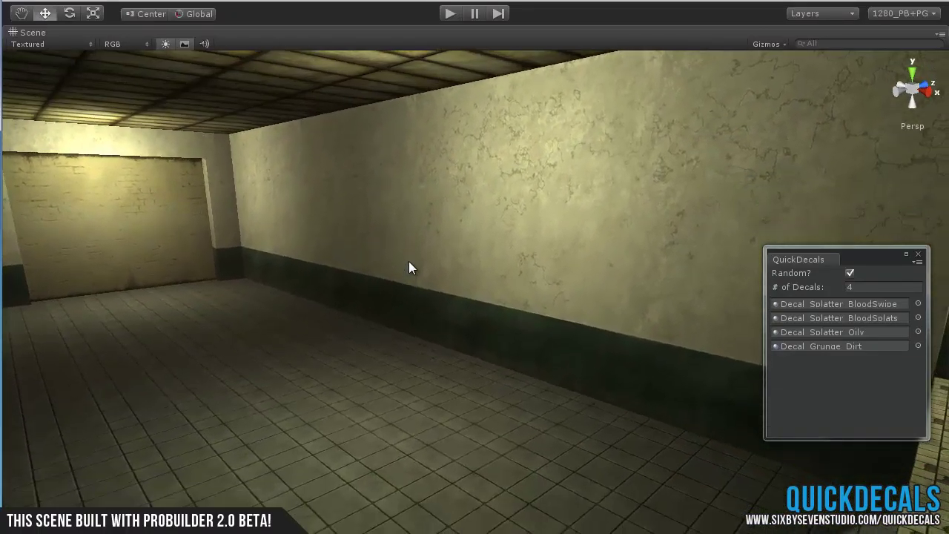
click(274, 196)
click(391, 194)
click(567, 194)
- Scatter four more random decals across the same corridor wall, from its near corner towards the far end
alt+drag(507, 334, 567, 312)
middle_drag(567, 312, 469, 312)
right_click(632, 196)
alt+drag(585, 349, 345, 249)
click(387, 235)
click(284, 211)
alt+drag(285, 211, 368, 130)
click(369, 127)
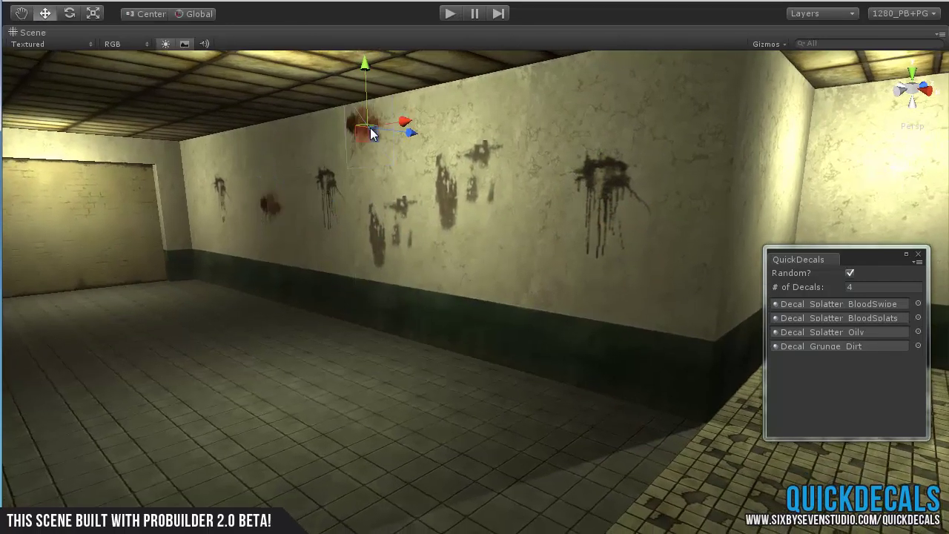
- Add further random decals low on the corridor wall, near its far end and just below the ceiling
click(537, 251)
click(237, 228)
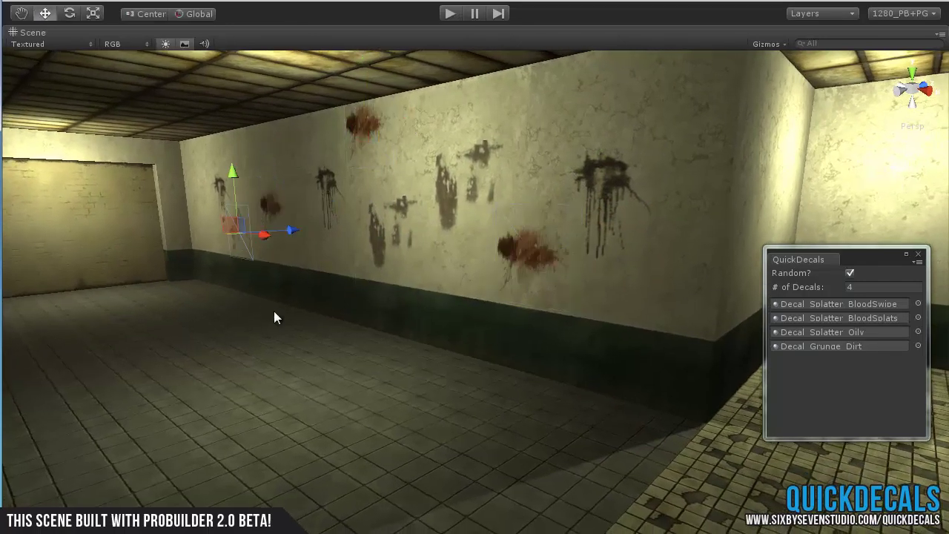
alt+drag(549, 115, 546, 311)
click(326, 181)
alt+drag(404, 306, 353, 314)
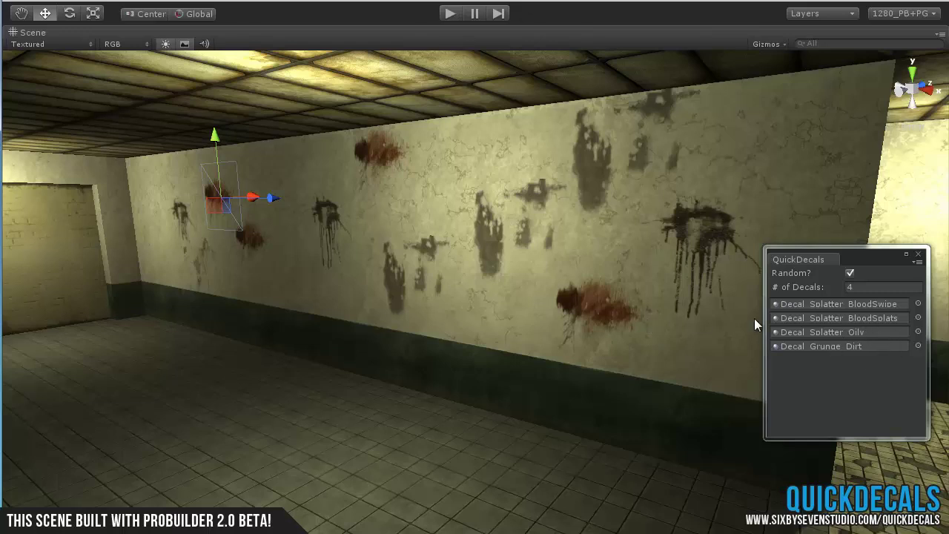
- Widen the lowest grunge dirt decal on the corridor wall and move it towards the far end
alt+drag(754, 318, 463, 260)
click(453, 318)
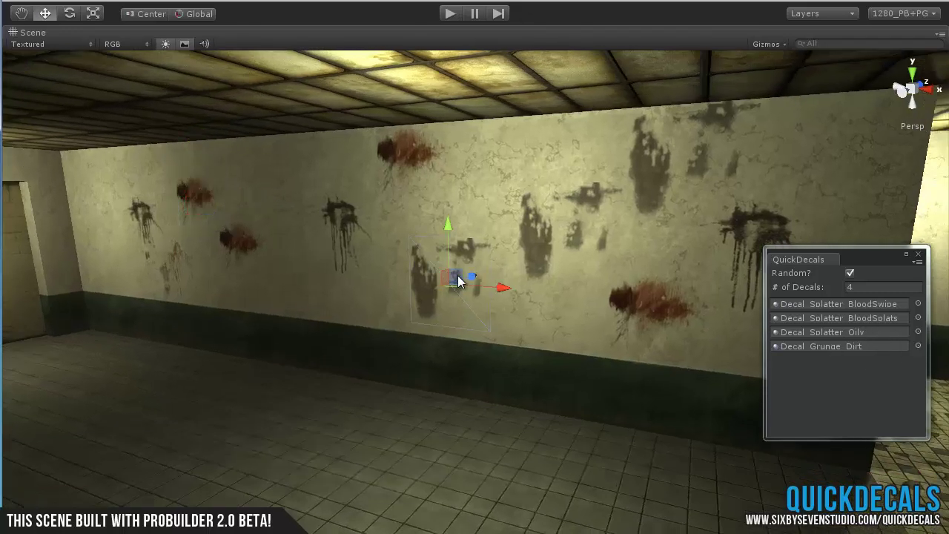
key(r)
key(w)
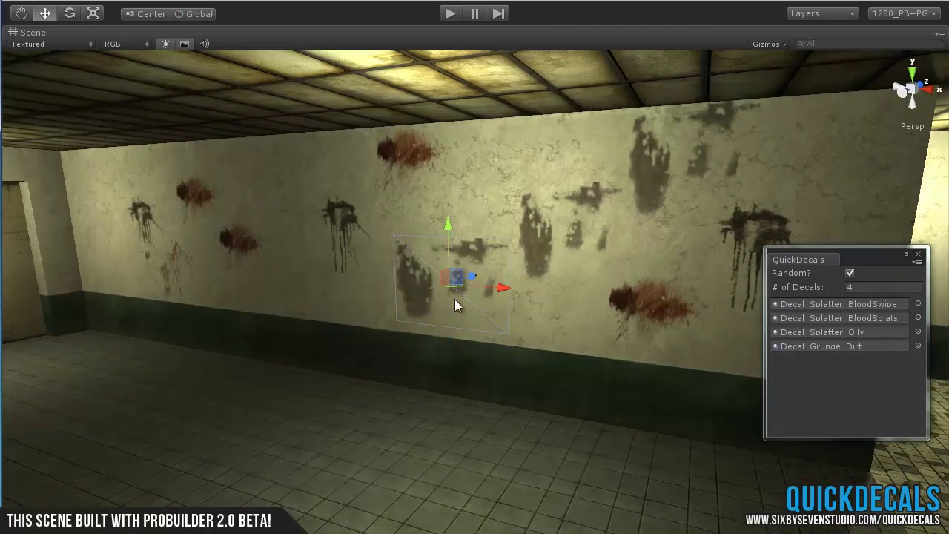
drag(412, 282, 243, 290)
- Widen the low blood swipe decal near the corridor's front end and move it down onto the dark green band
key(r)
middle_drag(642, 307, 611, 303)
click(609, 304)
drag(545, 296, 505, 309)
key(w)
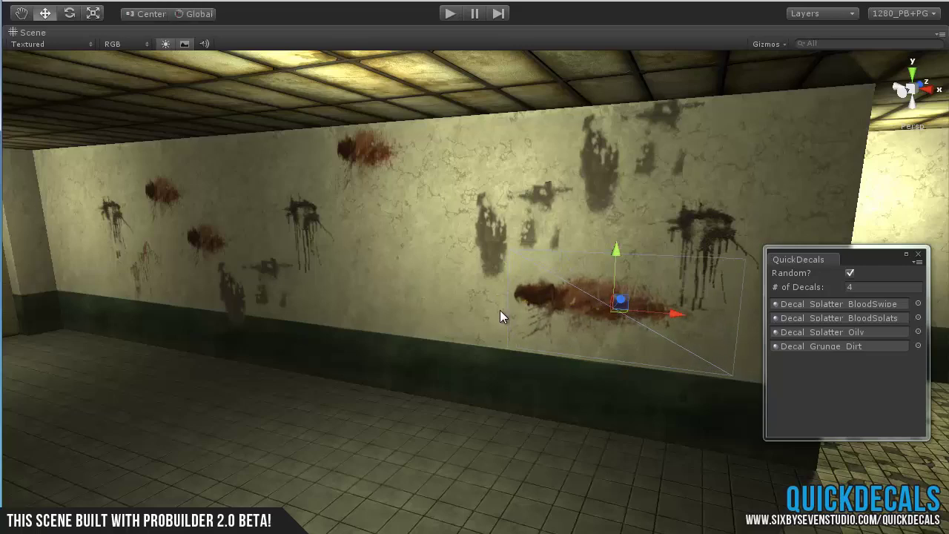
drag(627, 303, 578, 324)
key(ctrl+z)
- Examine the decal-covered corridor wall from several angles
alt+drag(639, 359, 507, 353)
alt+drag(339, 314, 204, 238)
middle_drag(204, 238, 354, 285)
scroll(353, 285, up, 3)
alt+drag(353, 286, 385, 312)
scroll(383, 312, down, 3)
alt+drag(482, 240, 514, 230)
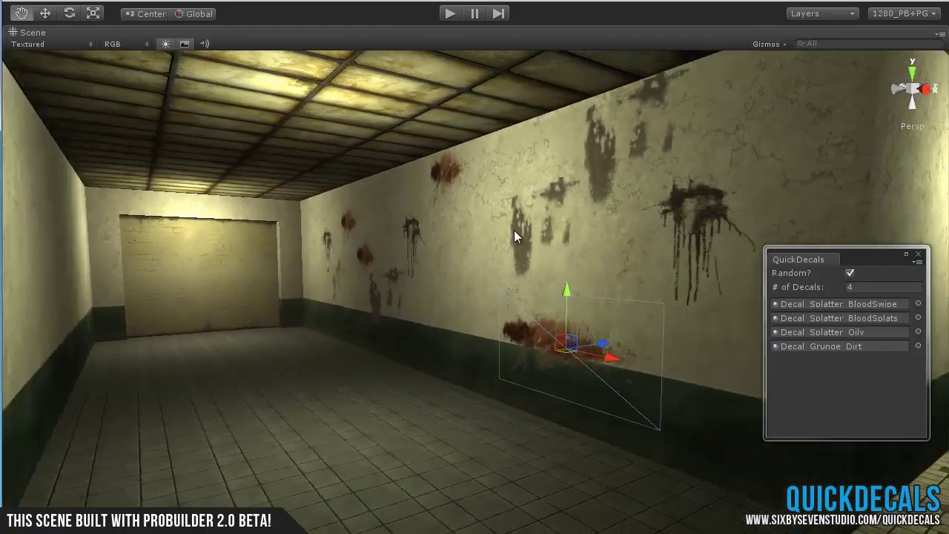
- Look over the whole scene from above, from the decorated corridor to the blue-tiled room with its earlier decals
scroll(476, 273, down, 3)
scroll(477, 274, down, 4)
alt+drag(400, 278, 396, 345)
click(490, 118)
scroll(552, 338, down, 3)
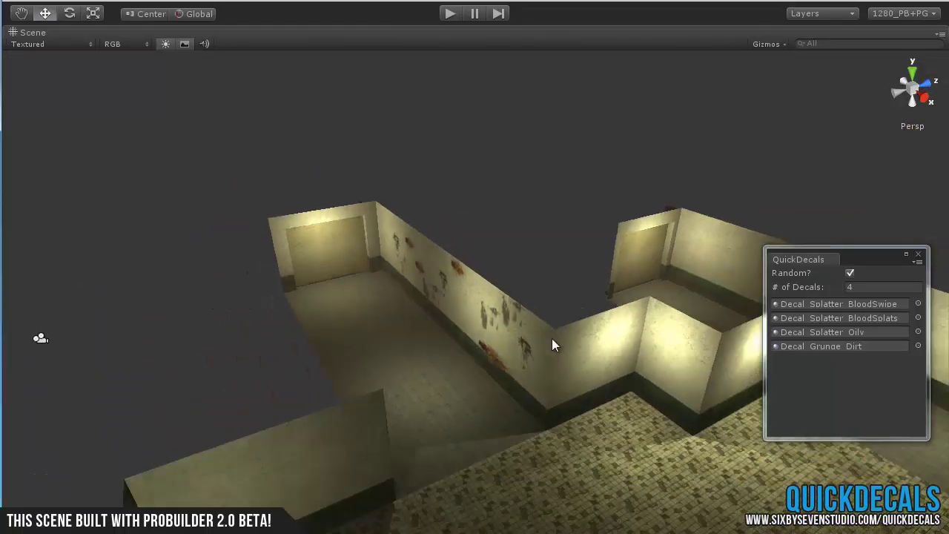
middle_drag(551, 338, 529, 306)
alt+drag(529, 305, 567, 270)
scroll(568, 270, up, 5)
middle_drag(350, 312, 407, 293)
middle_drag(319, 333, 378, 286)
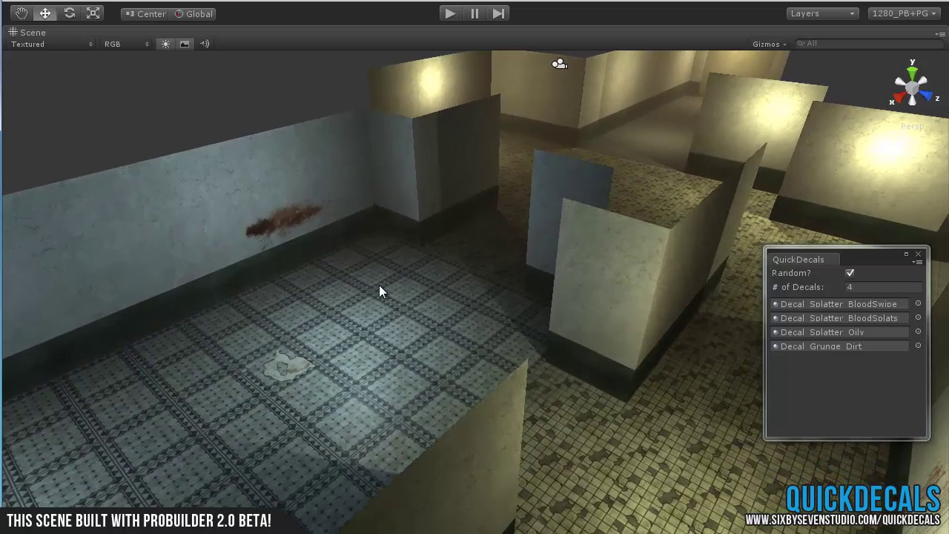